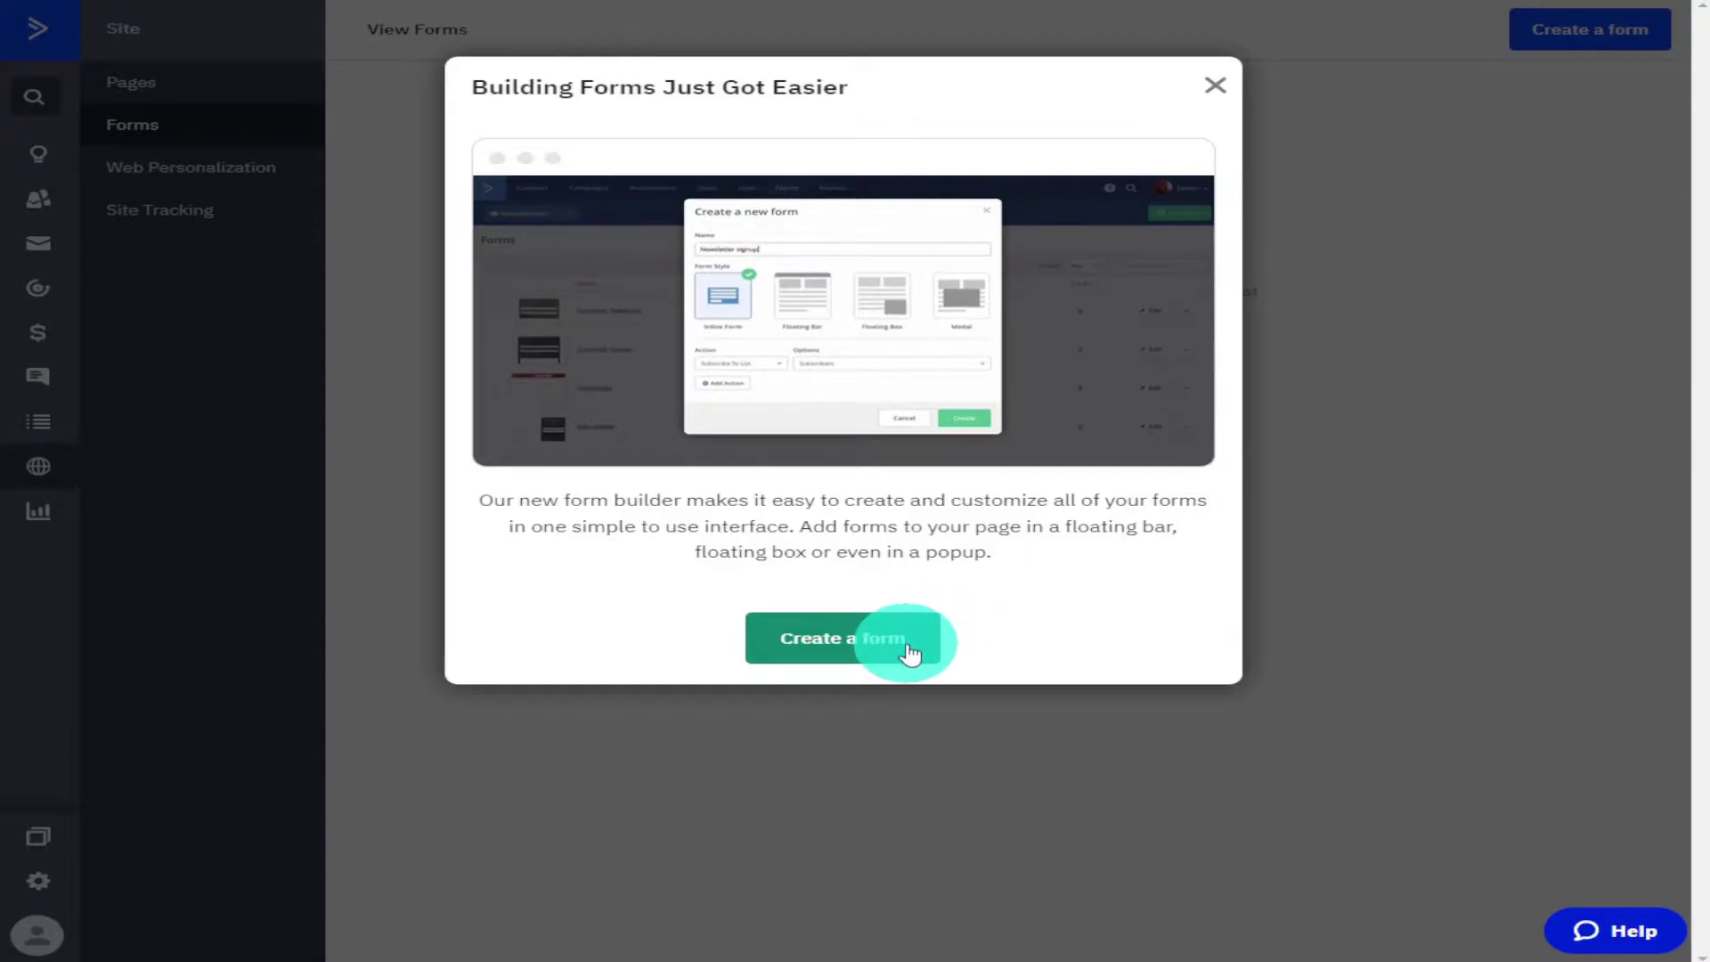
Step: Briefly preview the new-form dialog and the Elementor widget search, ending on the ActiveCampaign dashboard
{"action": "left_click", "coordinate": [909, 653]}
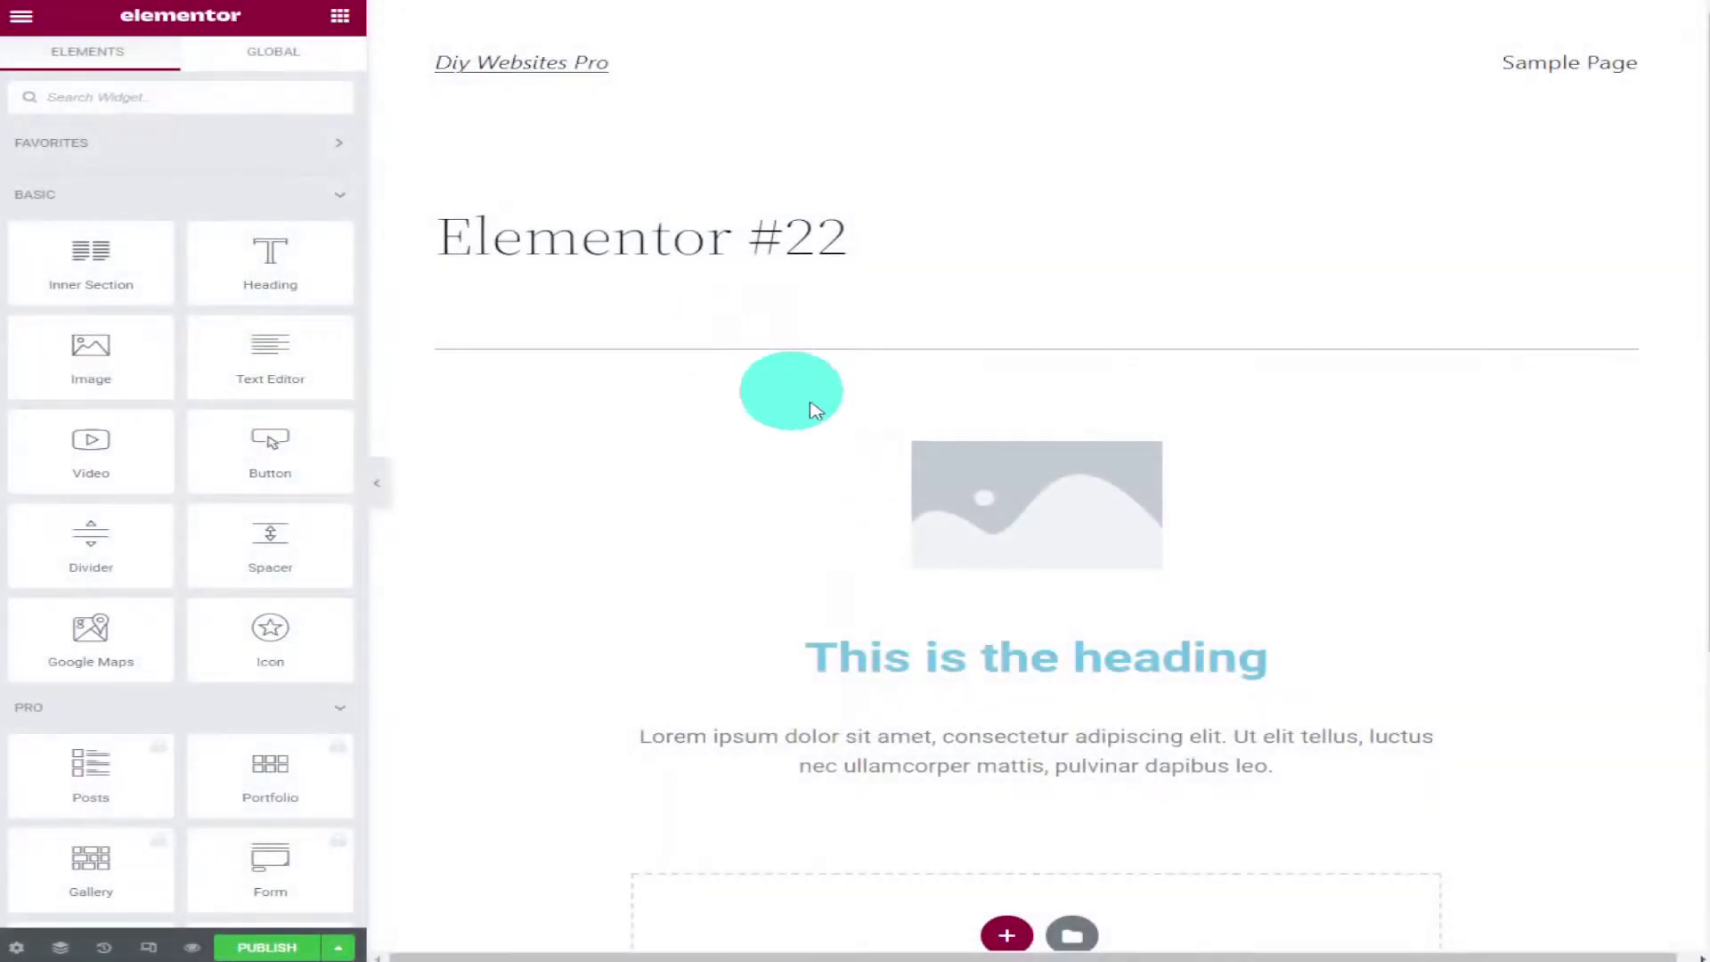
{"action": "left_click", "coordinate": [230, 100]}
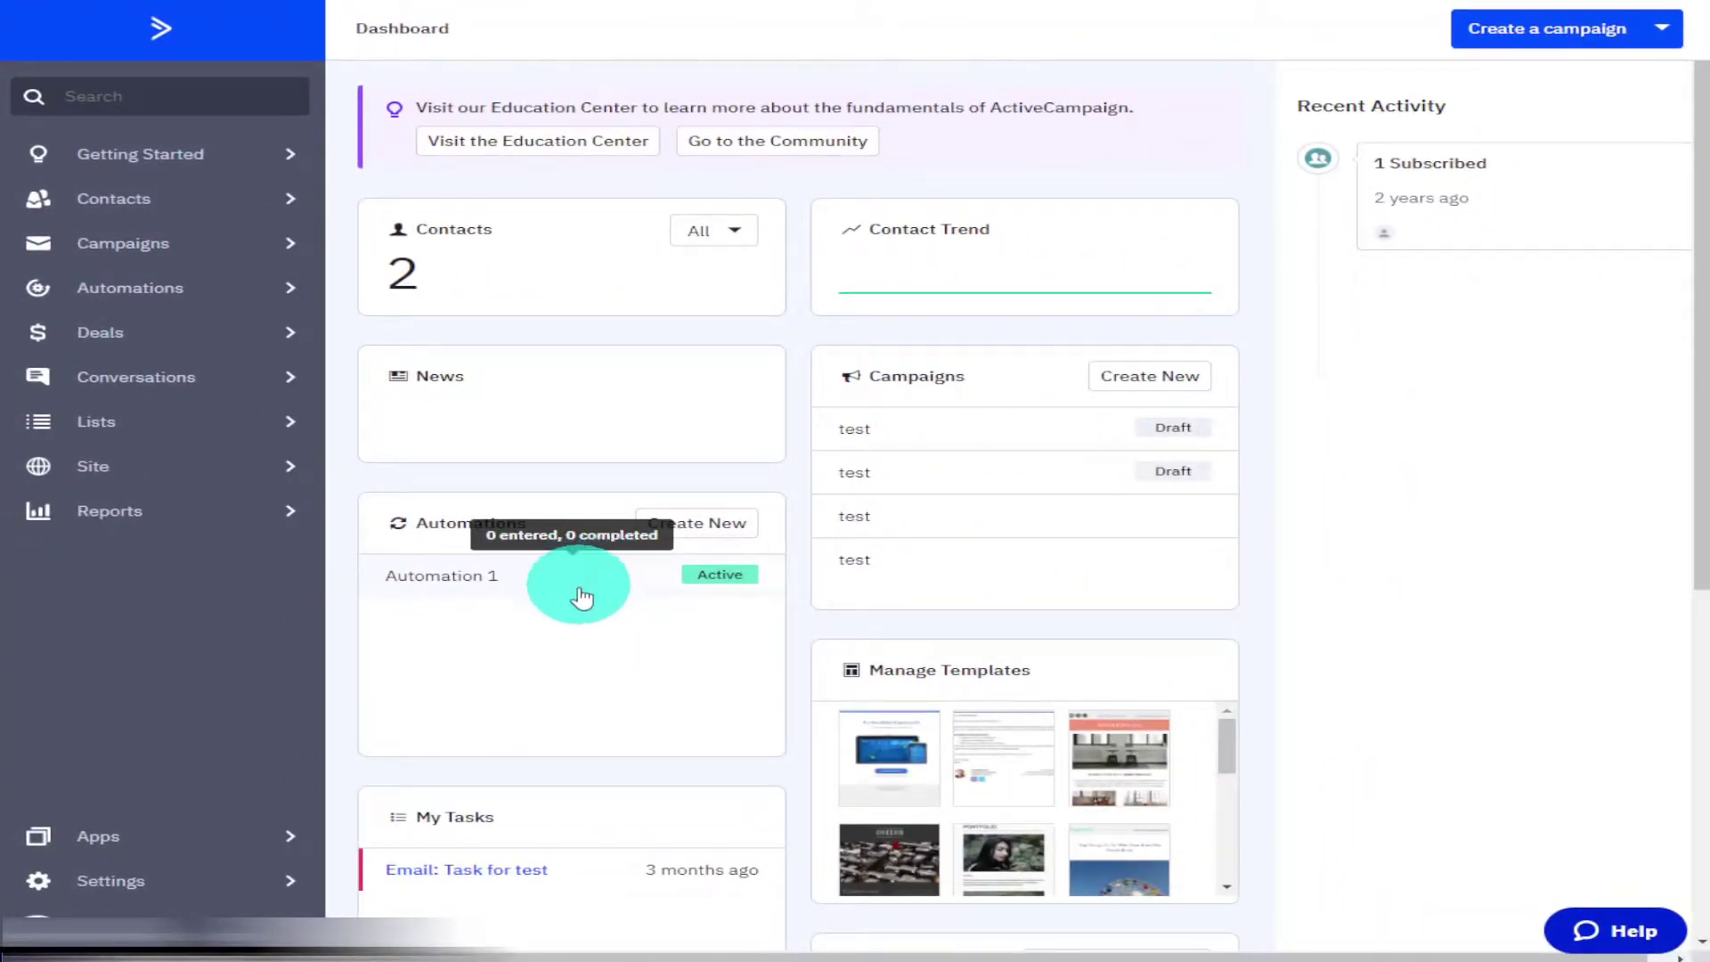
Step: Look up the account's API URL and key in Developer settings, then go to WordPress admin
{"action": "left_click", "coordinate": [237, 895]}
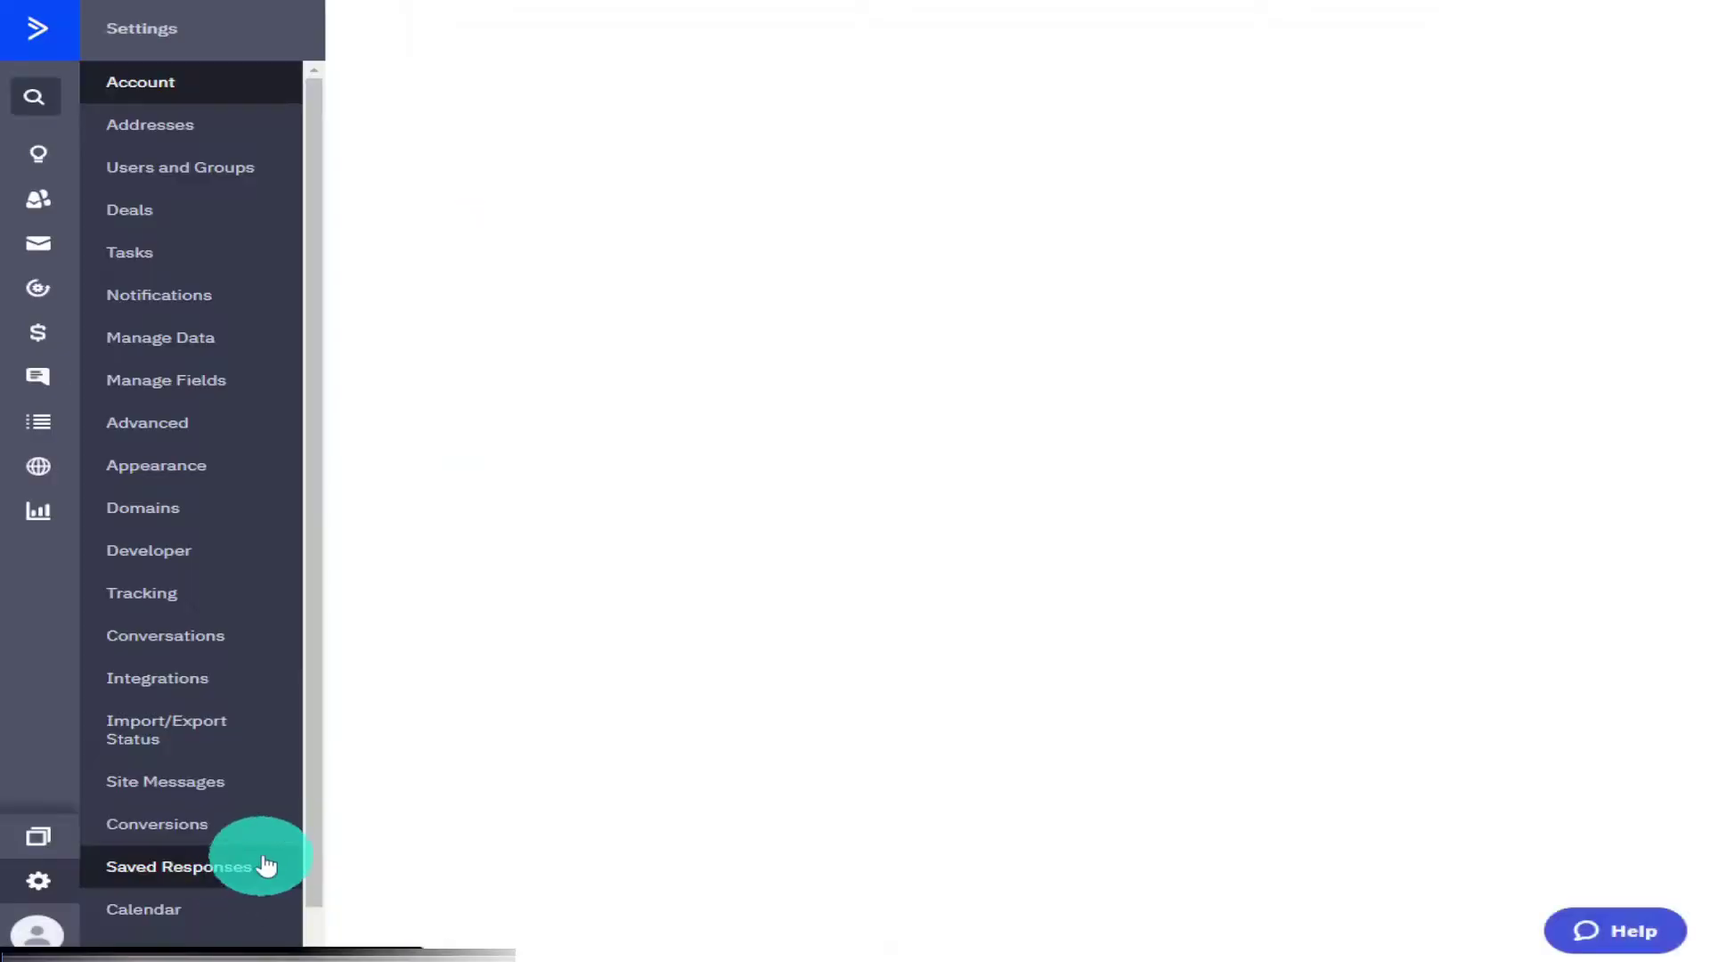
{"action": "left_click", "coordinate": [190, 556]}
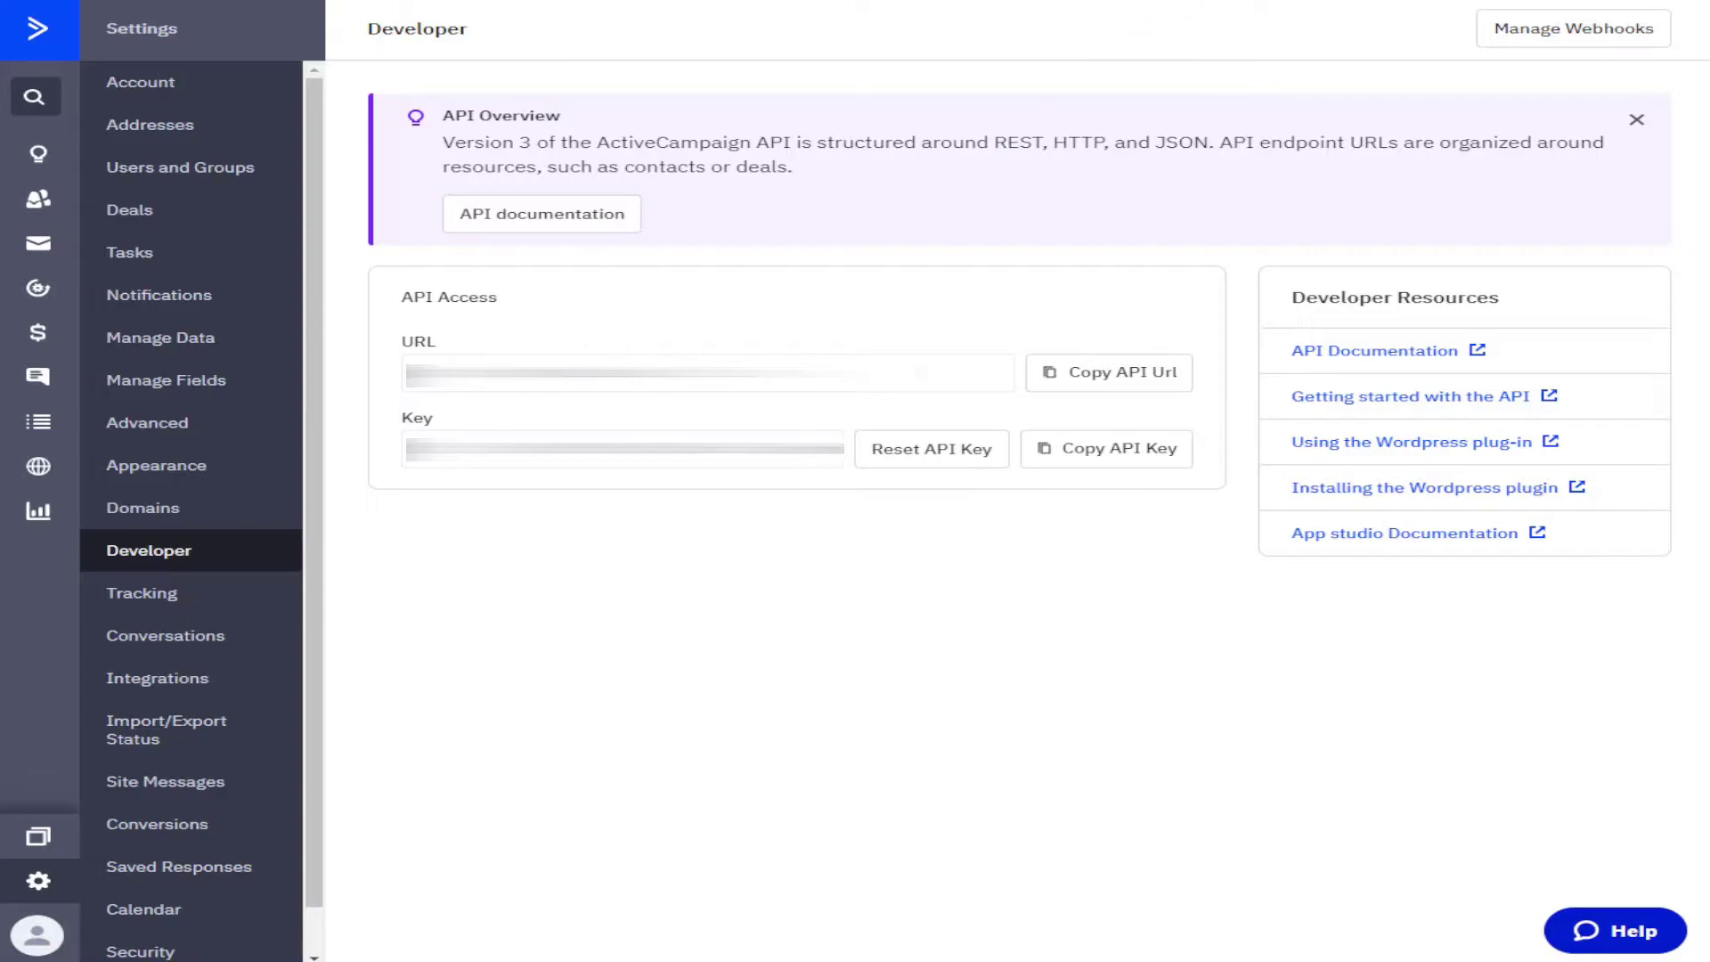
{"action": "left_click", "coordinate": [1128, 1]}
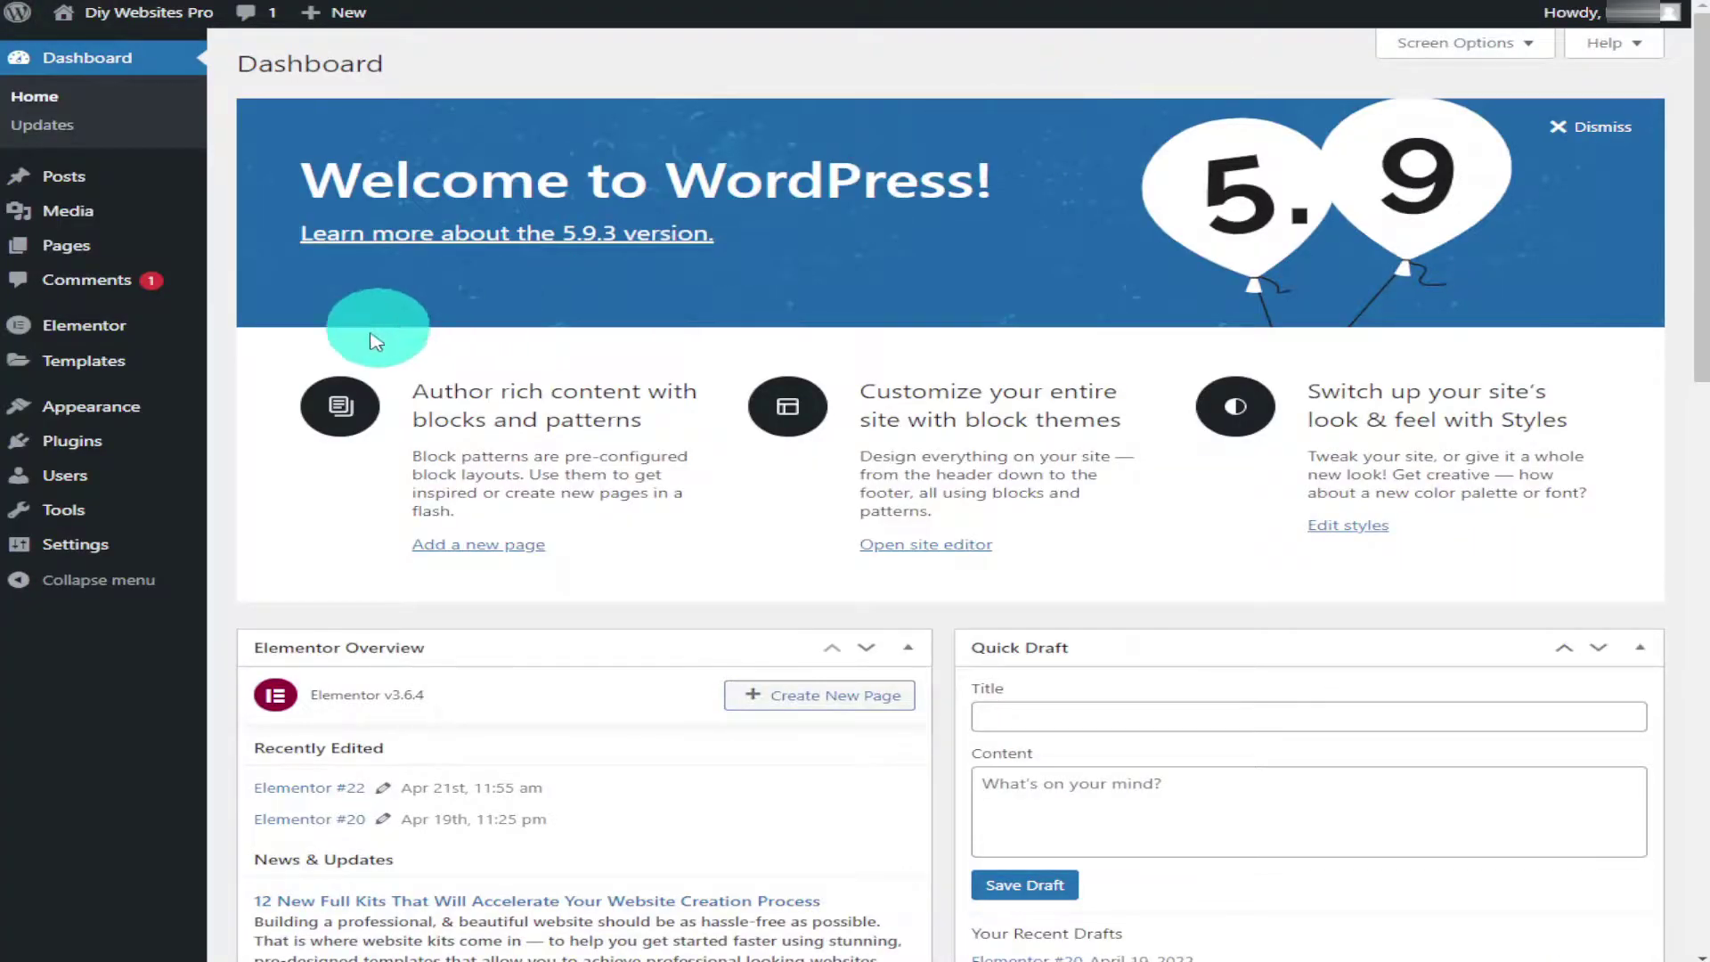
Step: Search plugins for 'activecampaign', then install and activate ActiveCampaign – Forms
{"action": "left_click", "coordinate": [125, 443]}
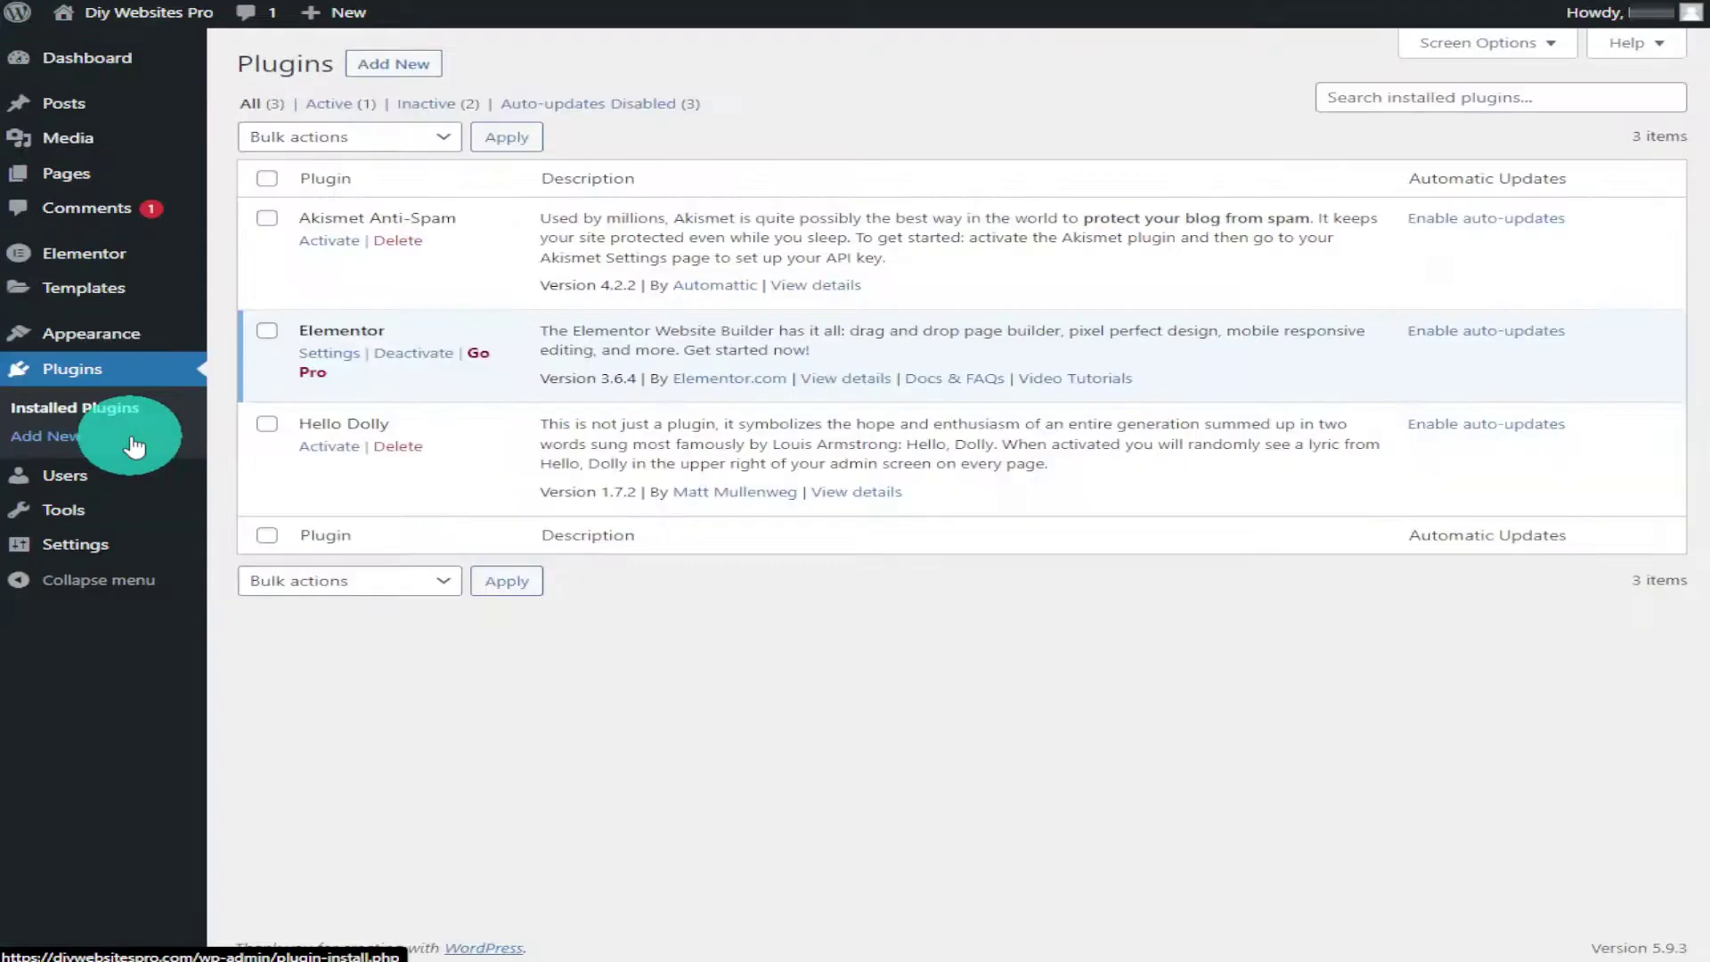
{"action": "left_click", "coordinate": [425, 65]}
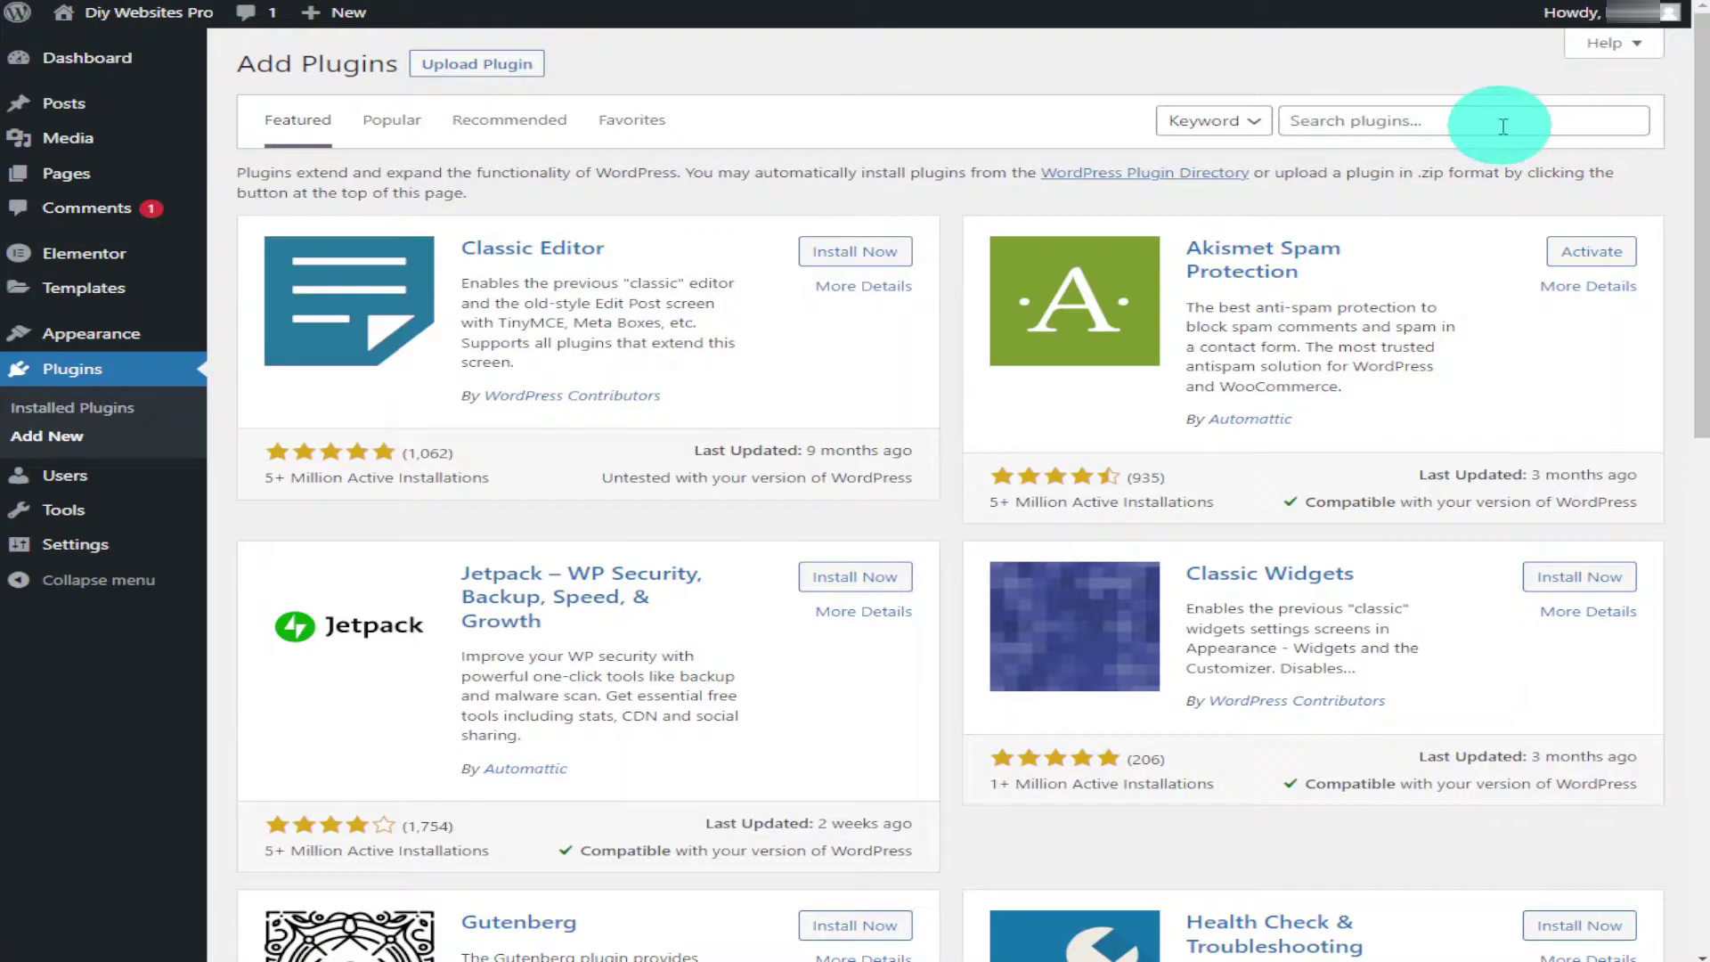
{"action": "left_click", "coordinate": [1503, 126]}
{"action": "type", "text": "a"}
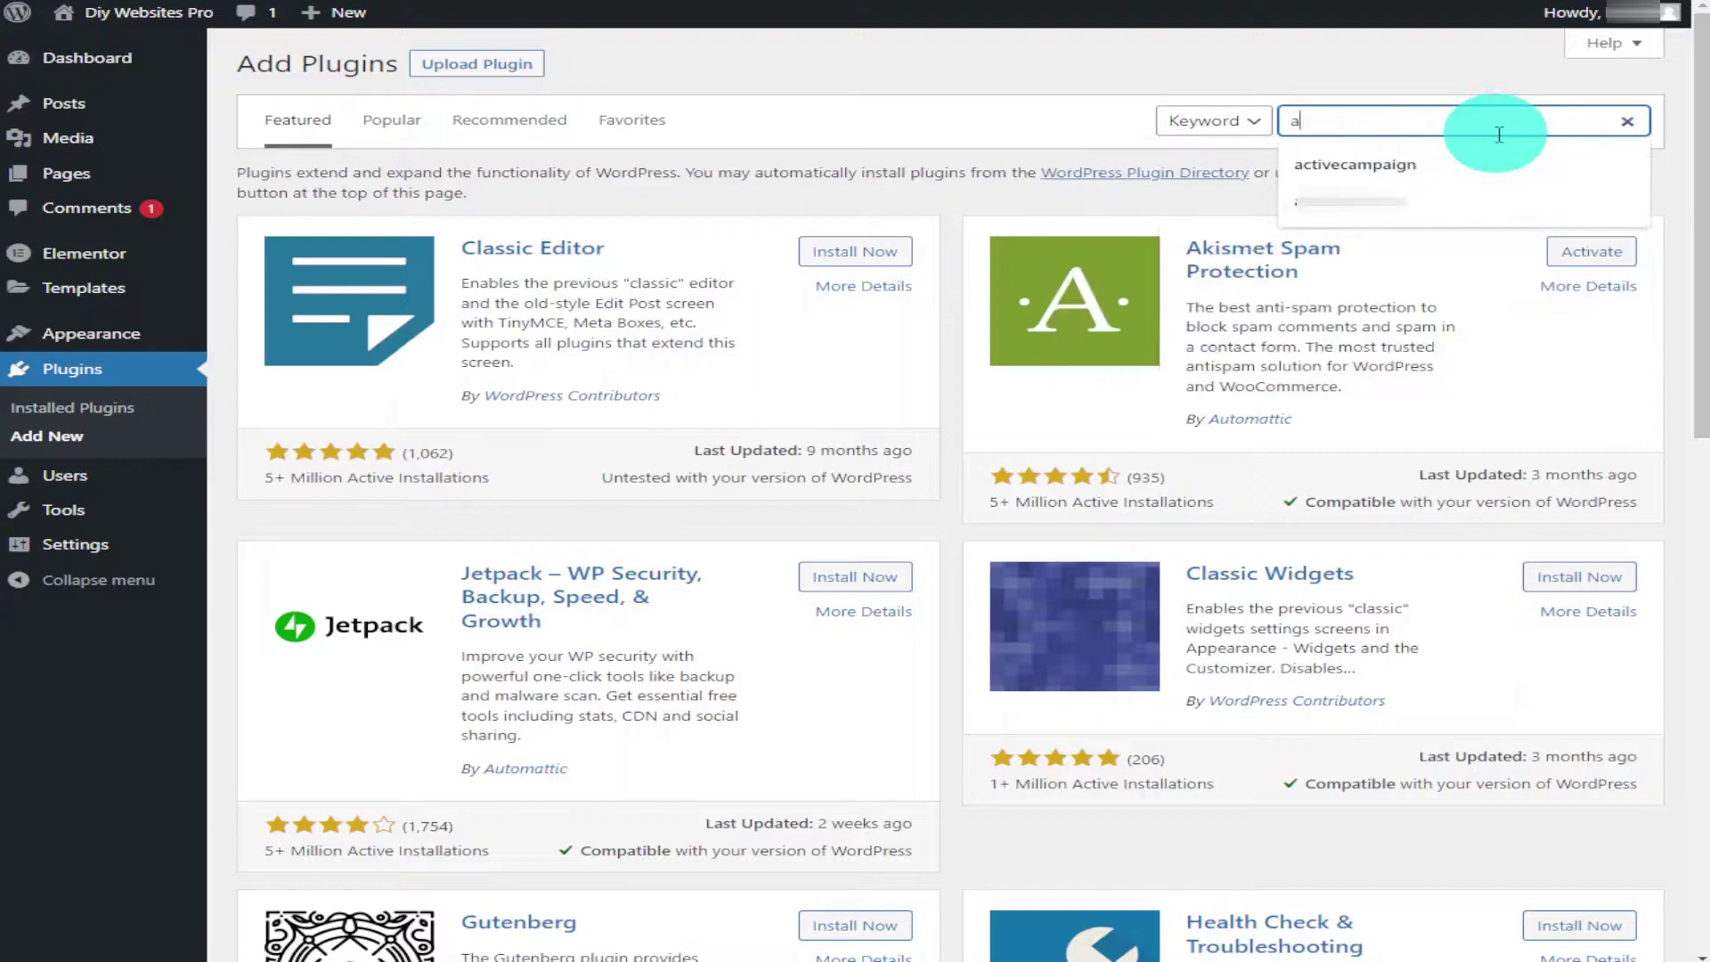
{"action": "type", "text": "ctivecampaign"}
{"action": "left_click", "coordinate": [1451, 166]}
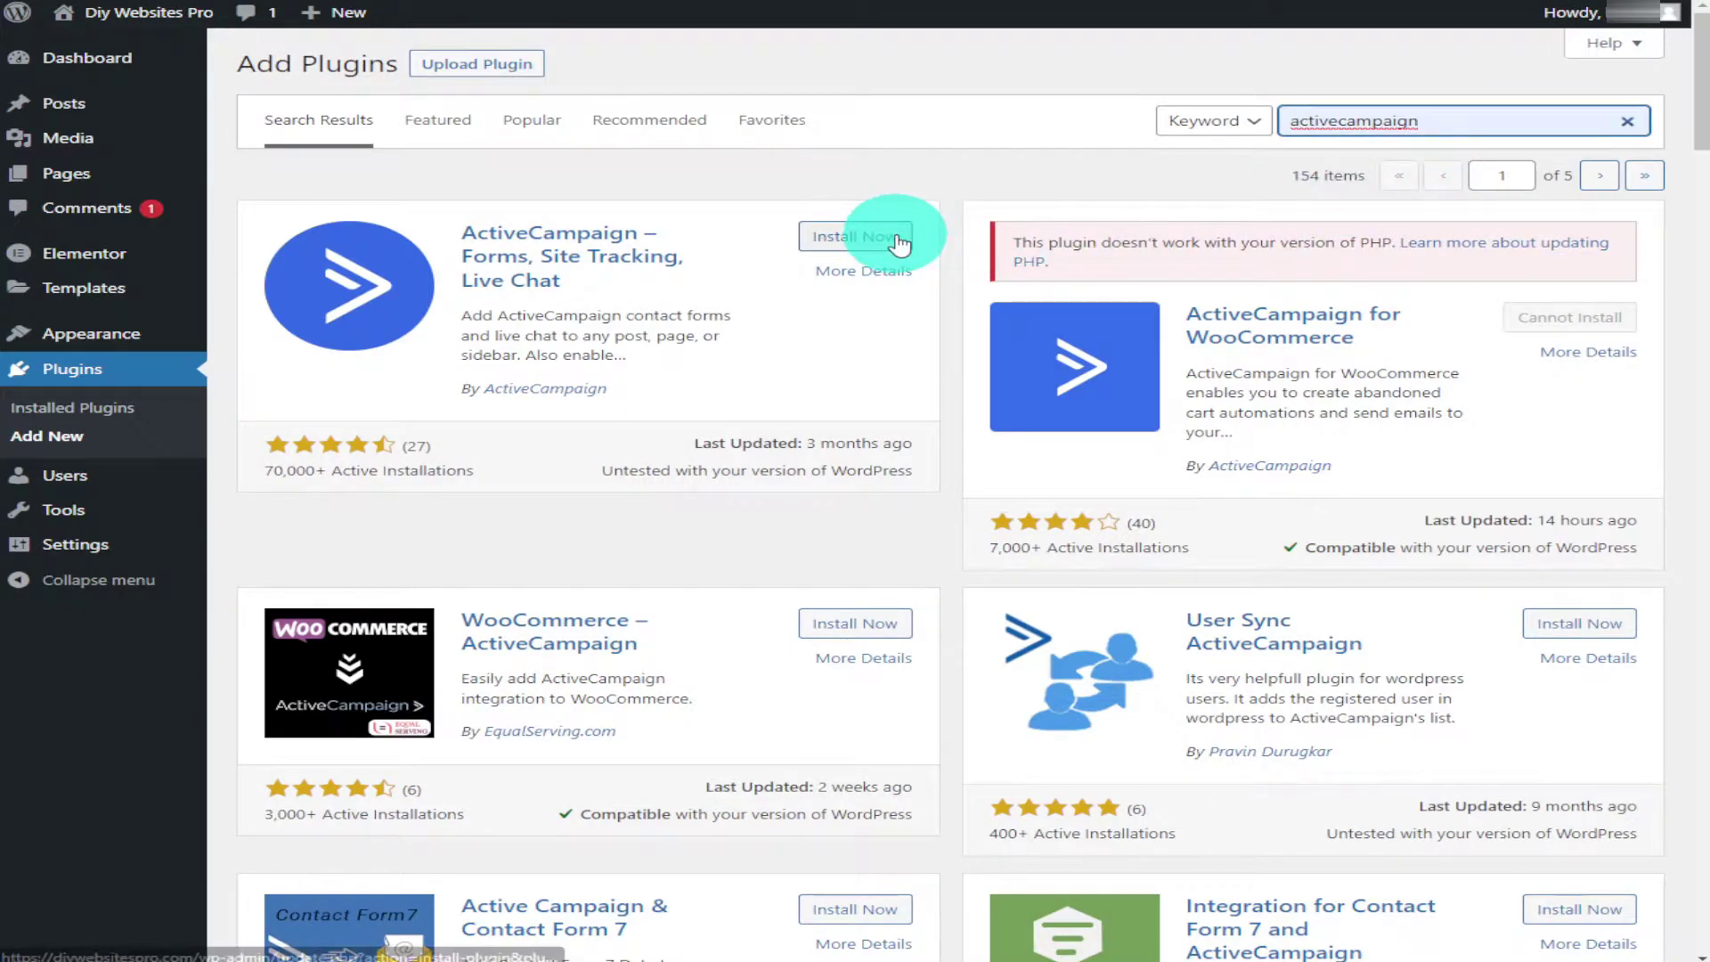
{"action": "left_click", "coordinate": [897, 239]}
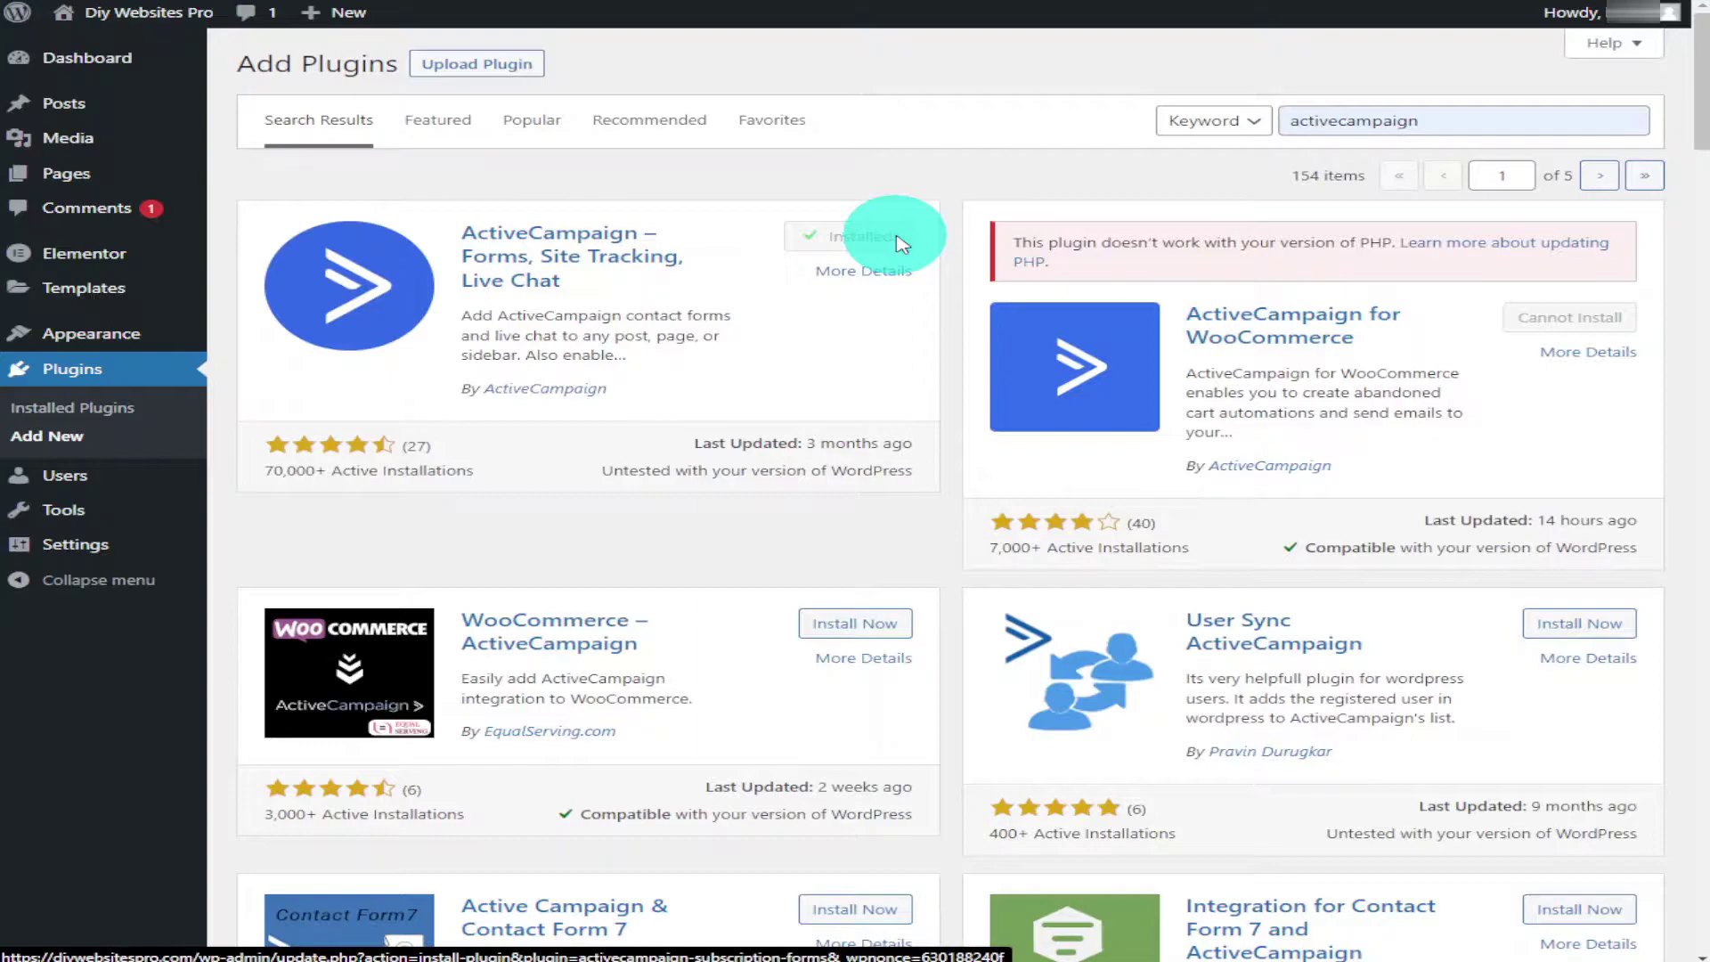
{"action": "left_click", "coordinate": [898, 239]}
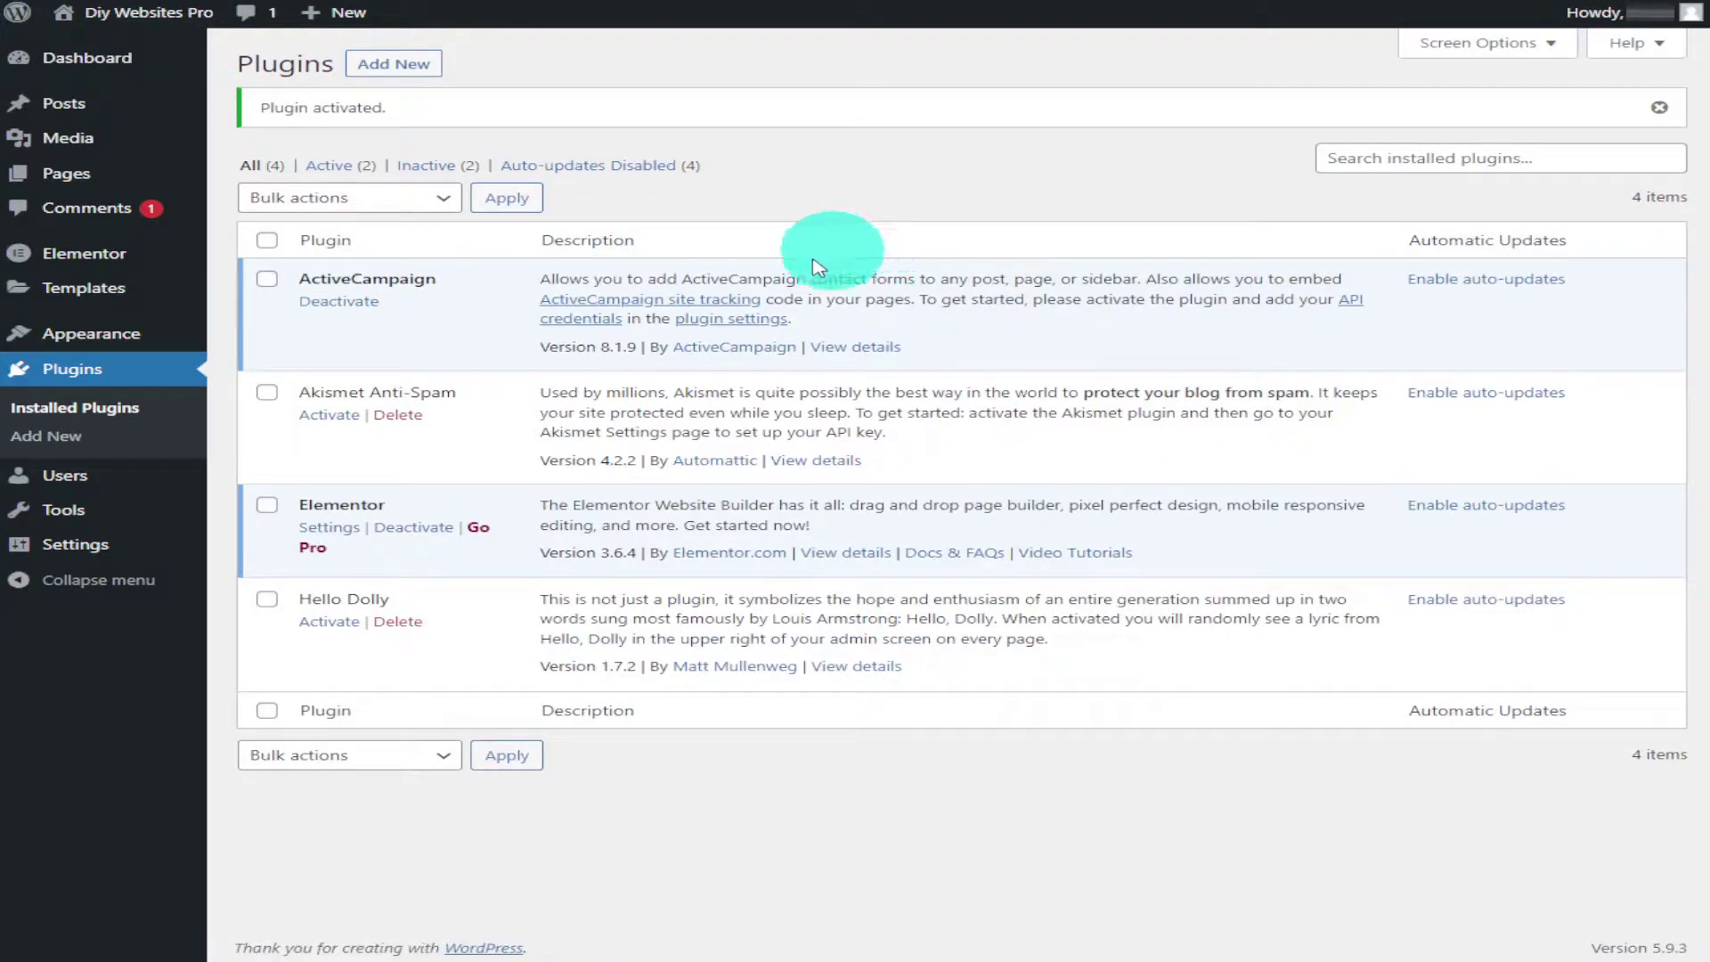
Step: Paste the ActiveCampaign API URL and key into the plugin's settings and save them
{"action": "mouse_move", "coordinate": [166, 555]}
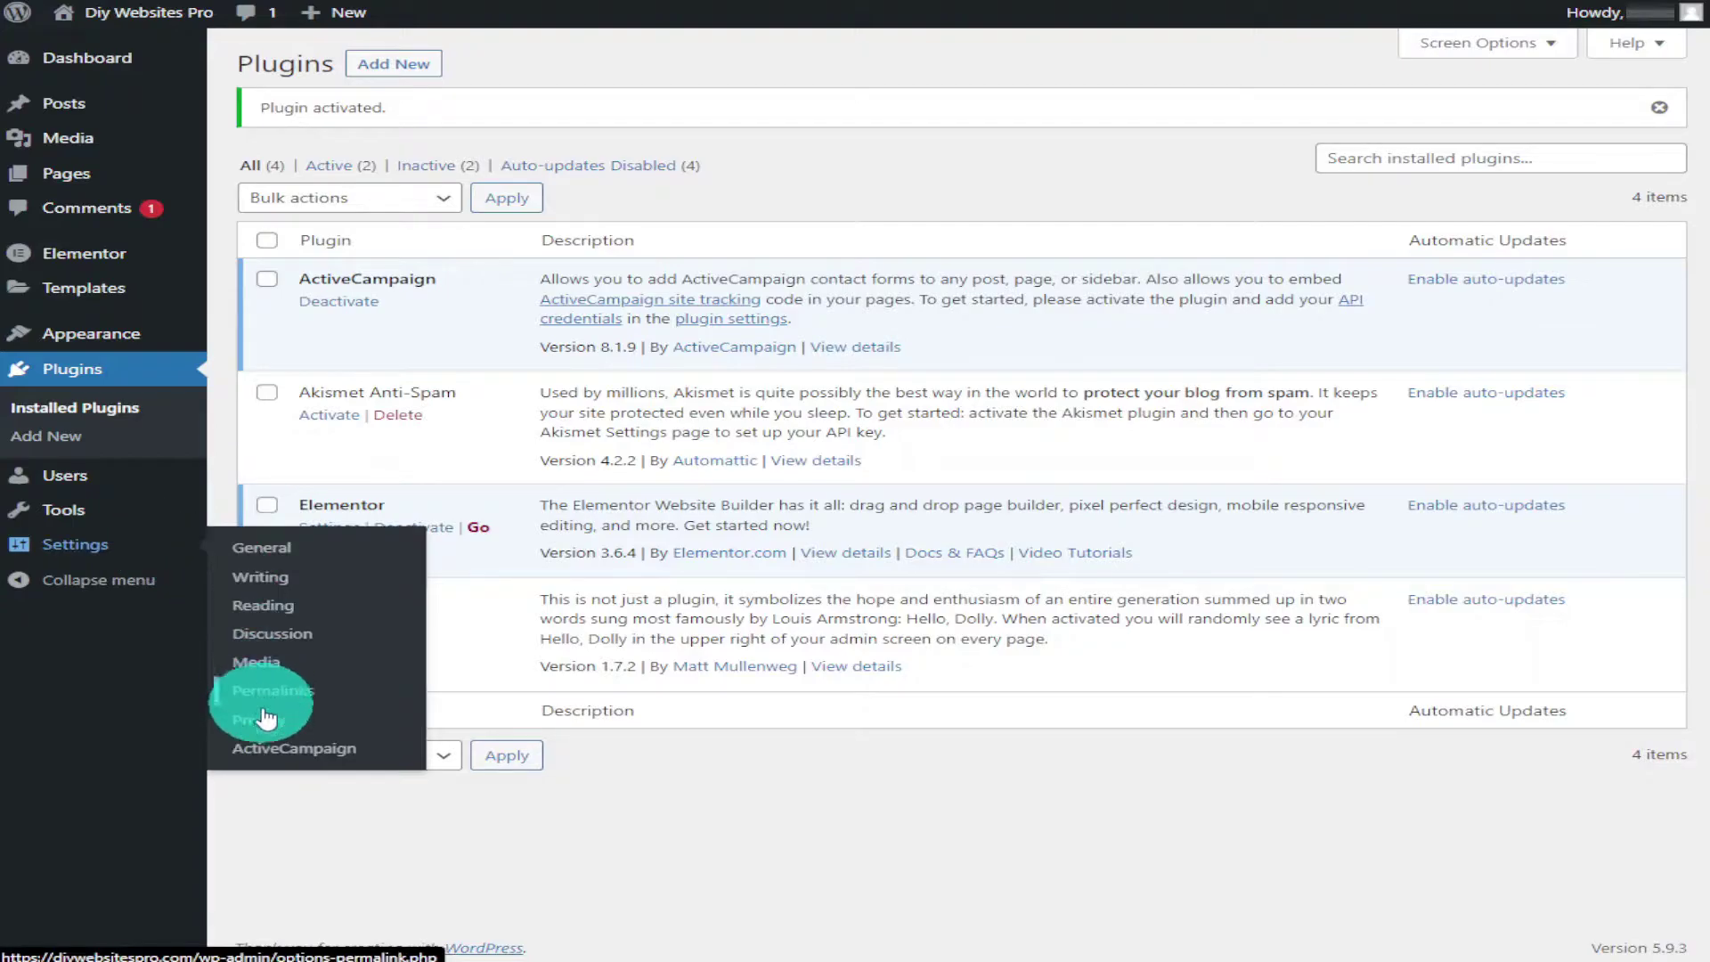
{"action": "left_click", "coordinate": [275, 763]}
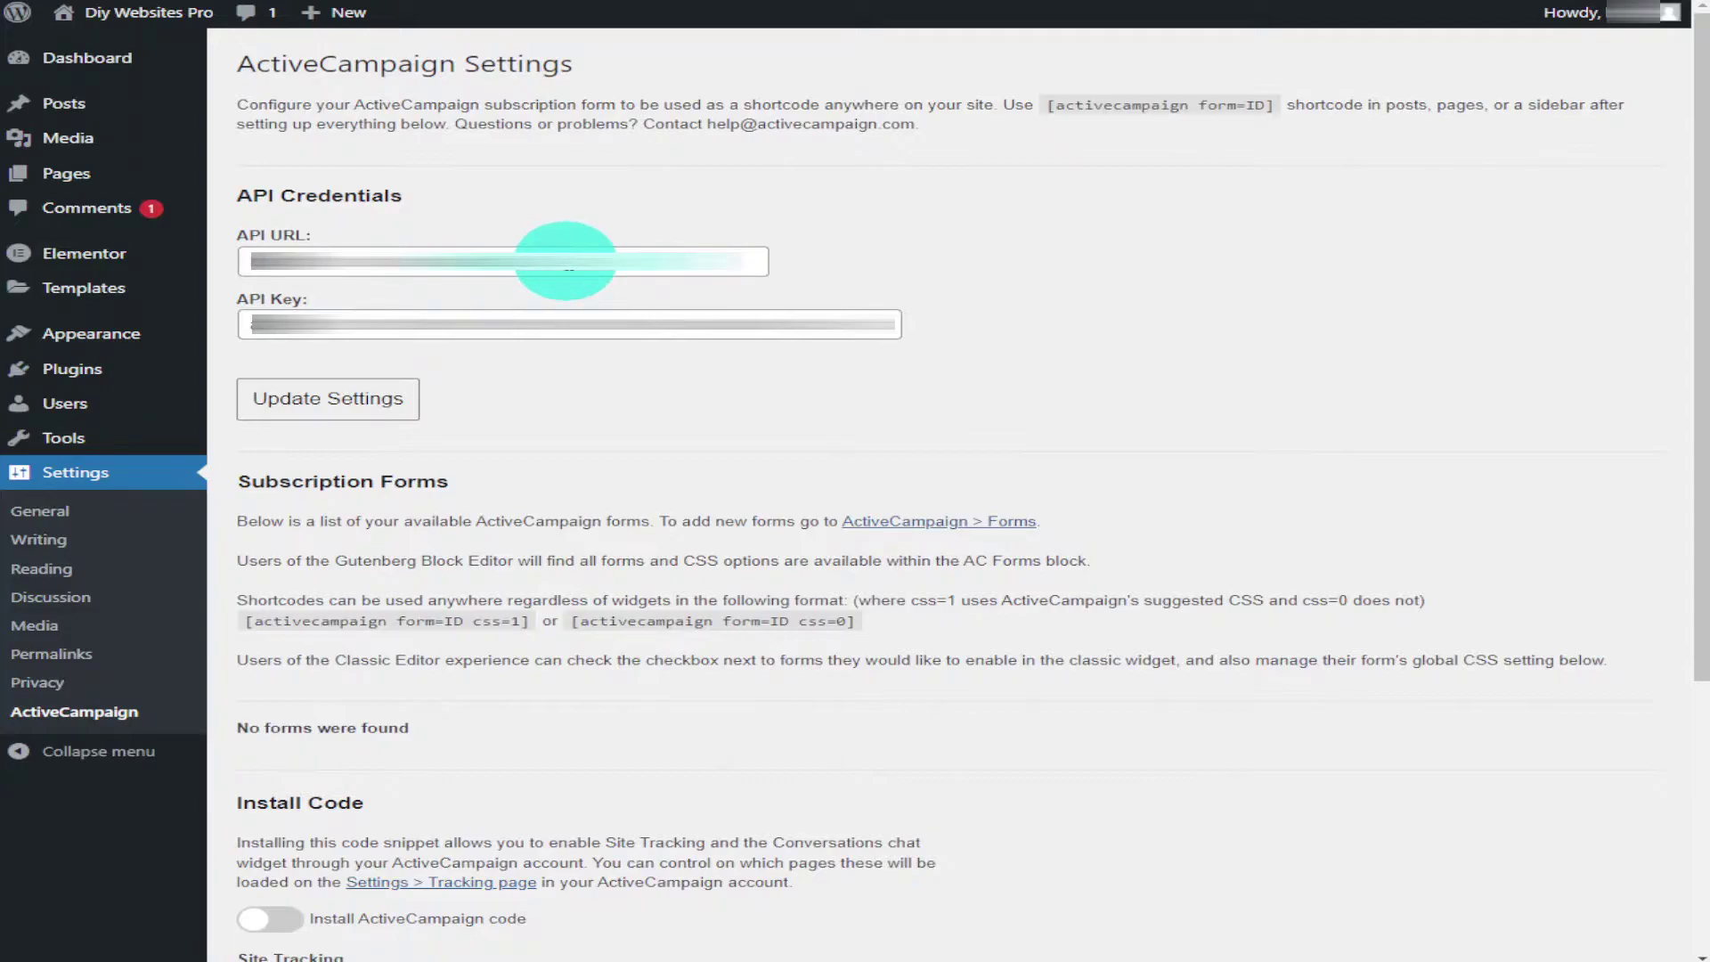
{"action": "left_click", "coordinate": [566, 260]}
{"action": "key", "text": "ctrl+a"}
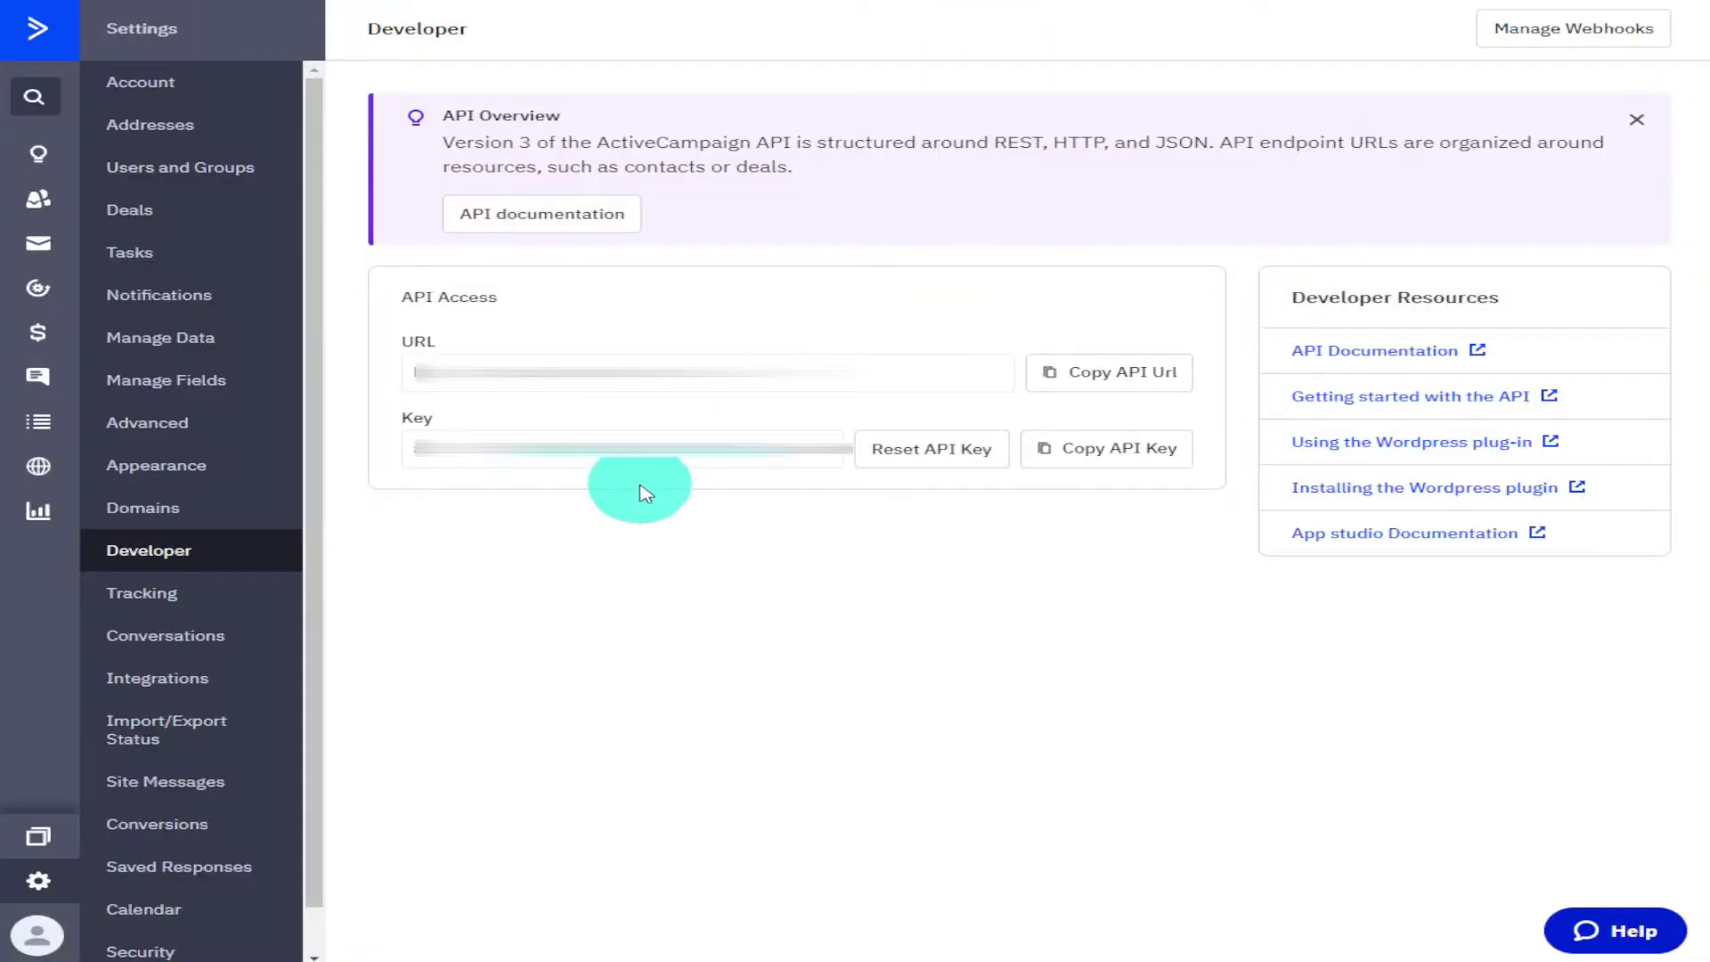
{"action": "left_click", "coordinate": [1053, 373]}
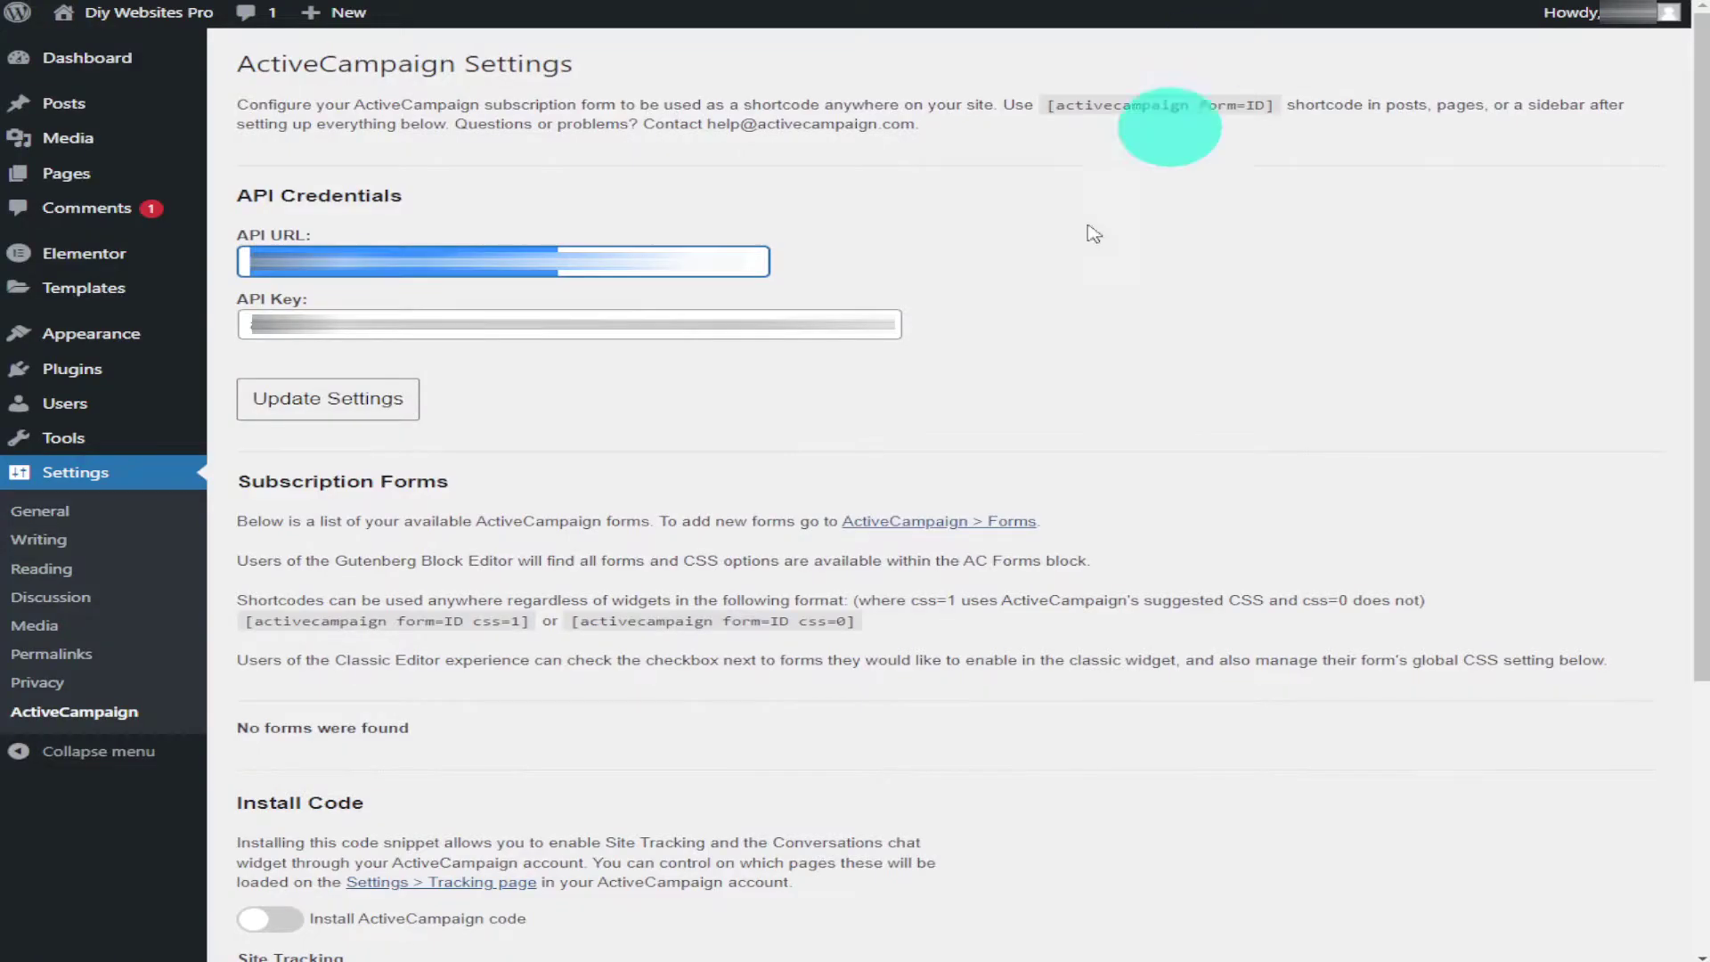
{"action": "left_click", "coordinate": [677, 263]}
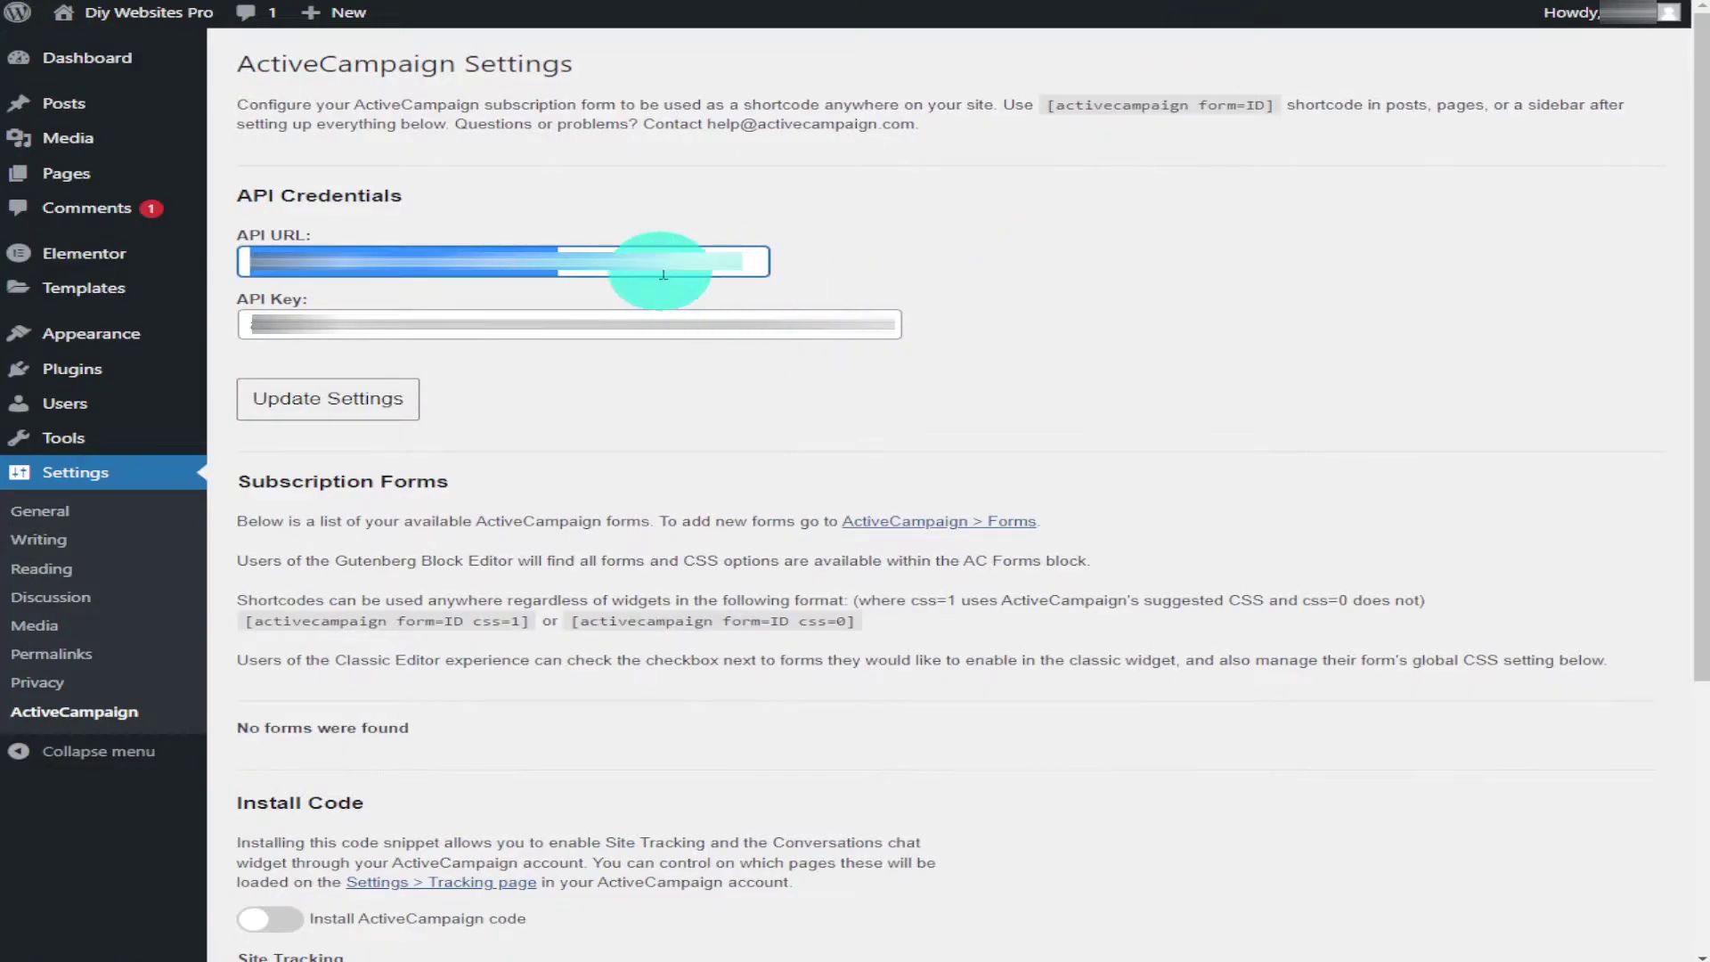
{"action": "key", "text": "ctrl+v"}
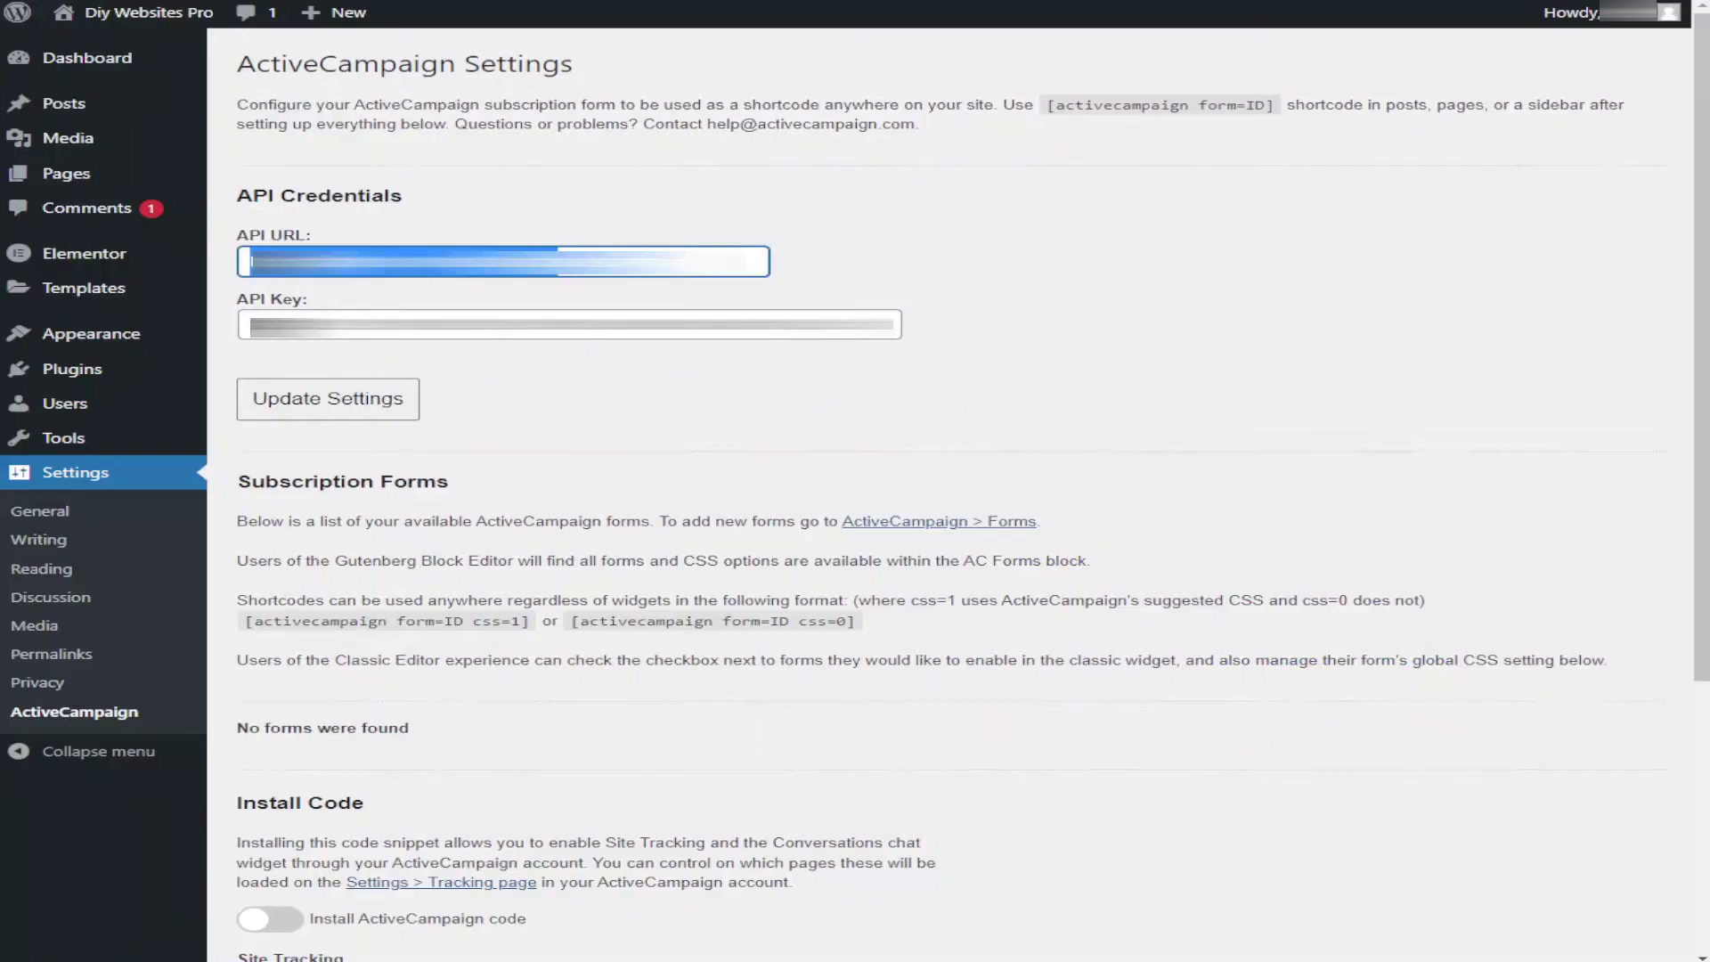
{"action": "left_click", "coordinate": [739, 409]}
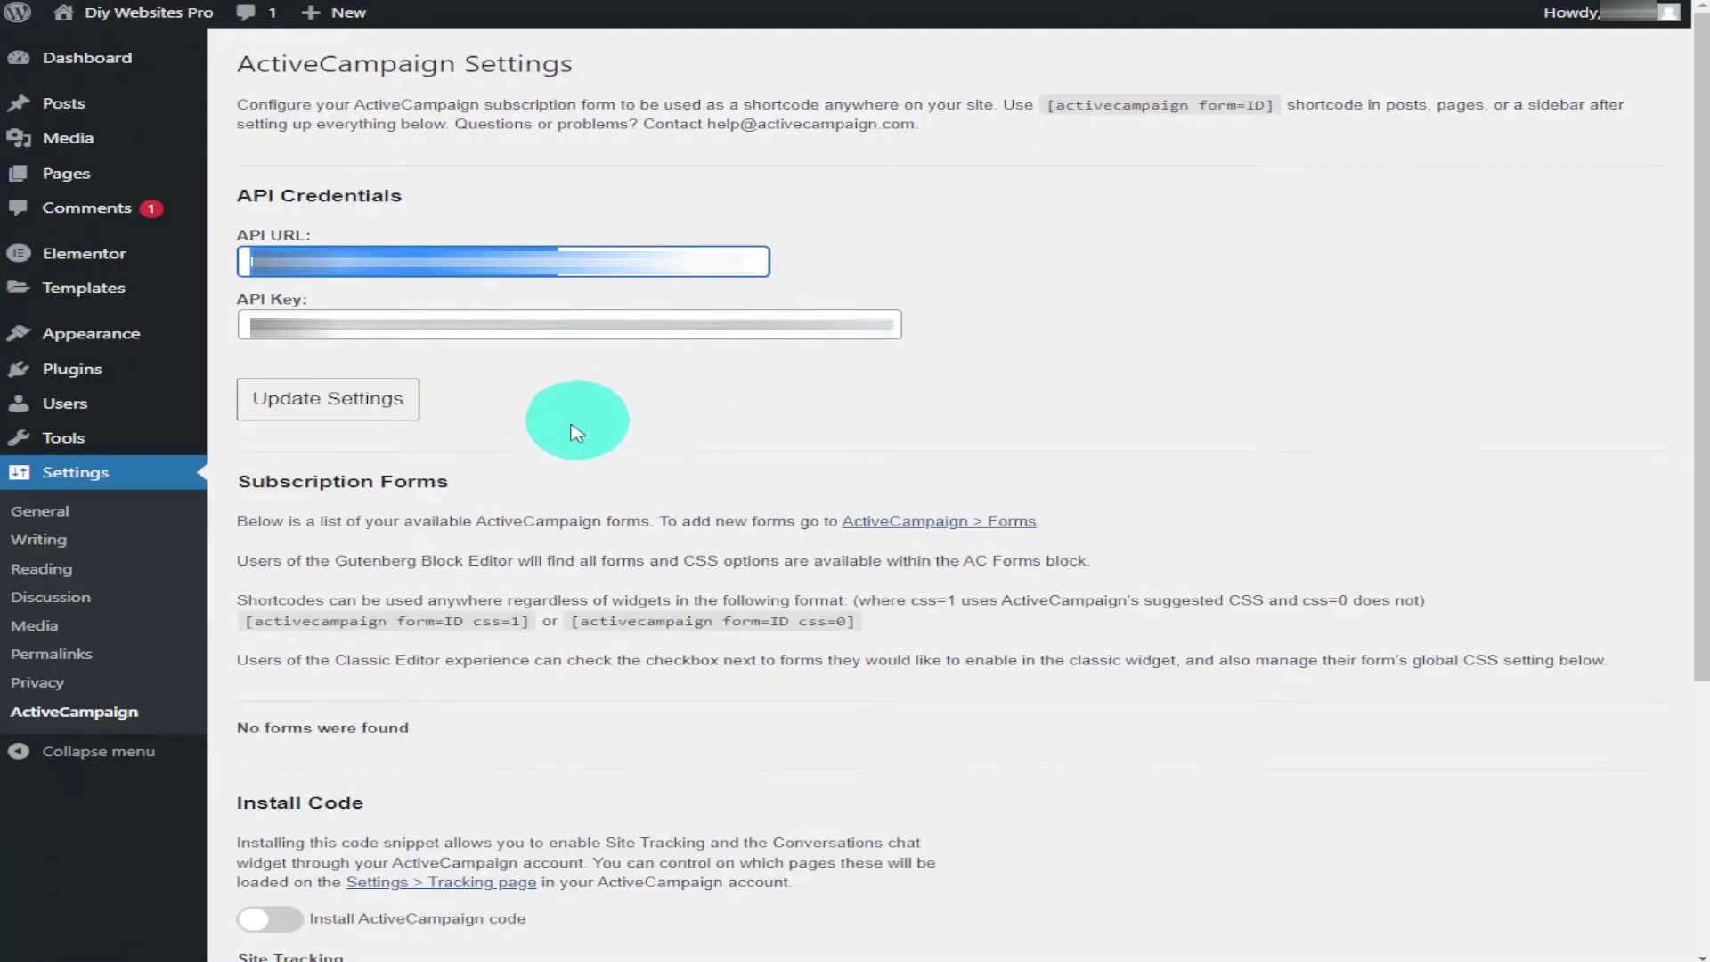
{"action": "left_click", "coordinate": [392, 417]}
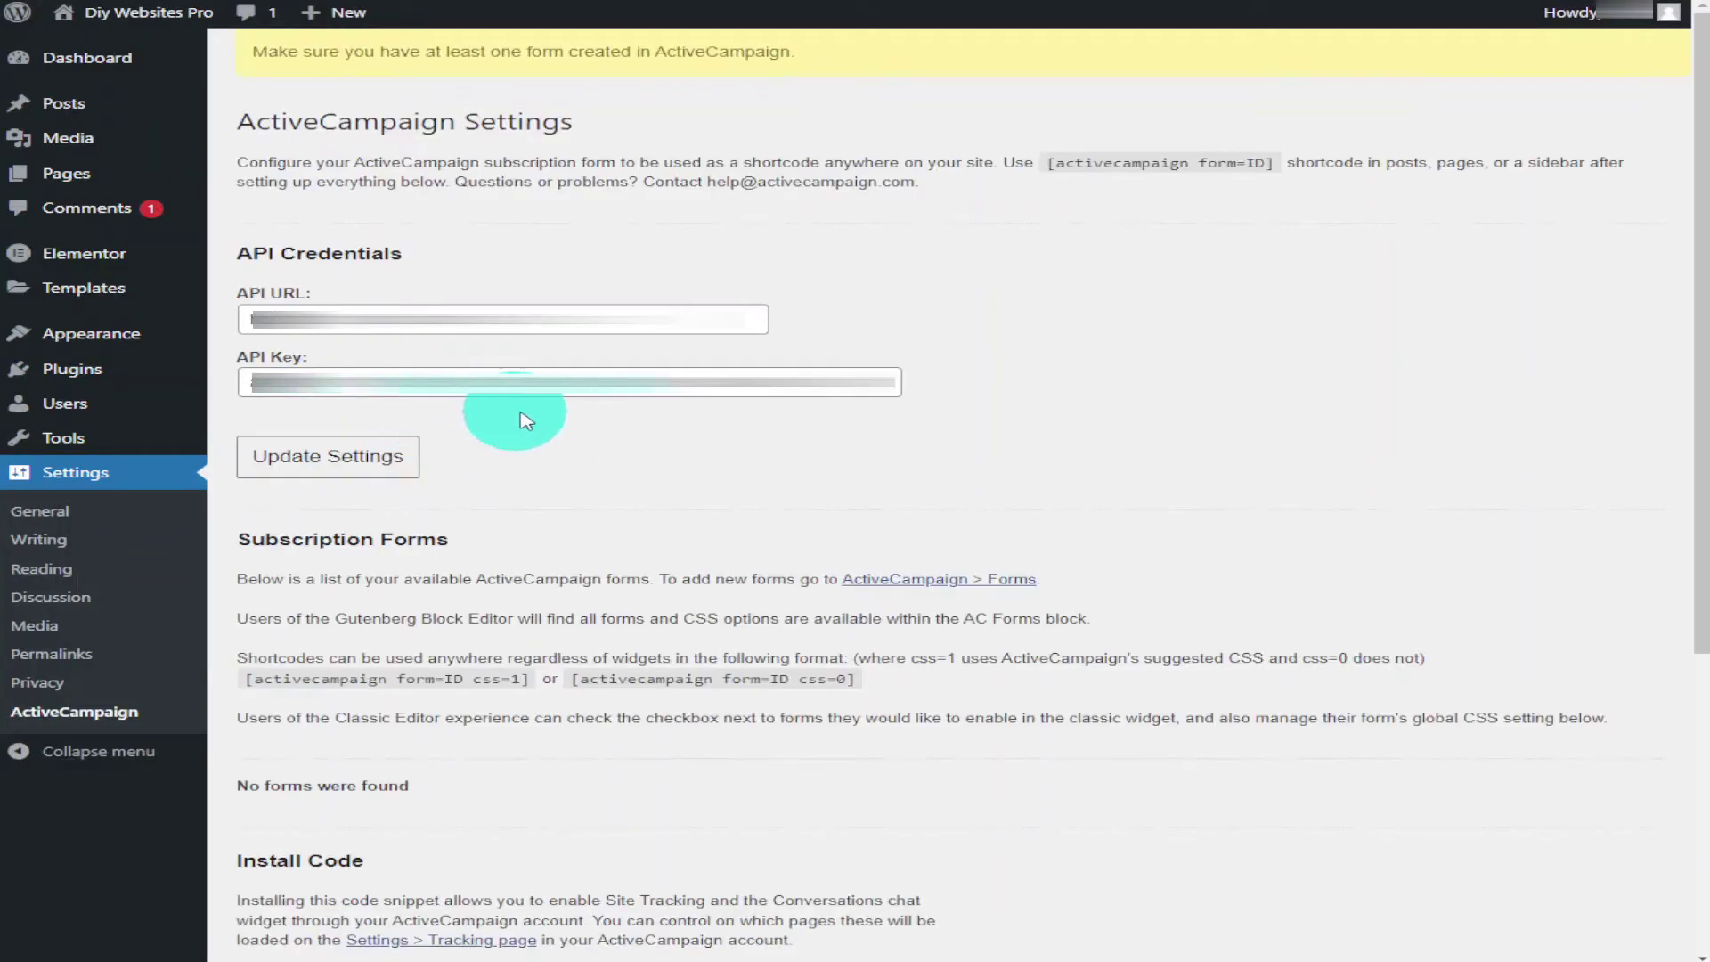
Step: Create an inline form named 'test' from Site > Forms, subscribing to the Master Contact List
{"action": "left_click", "coordinate": [401, 8]}
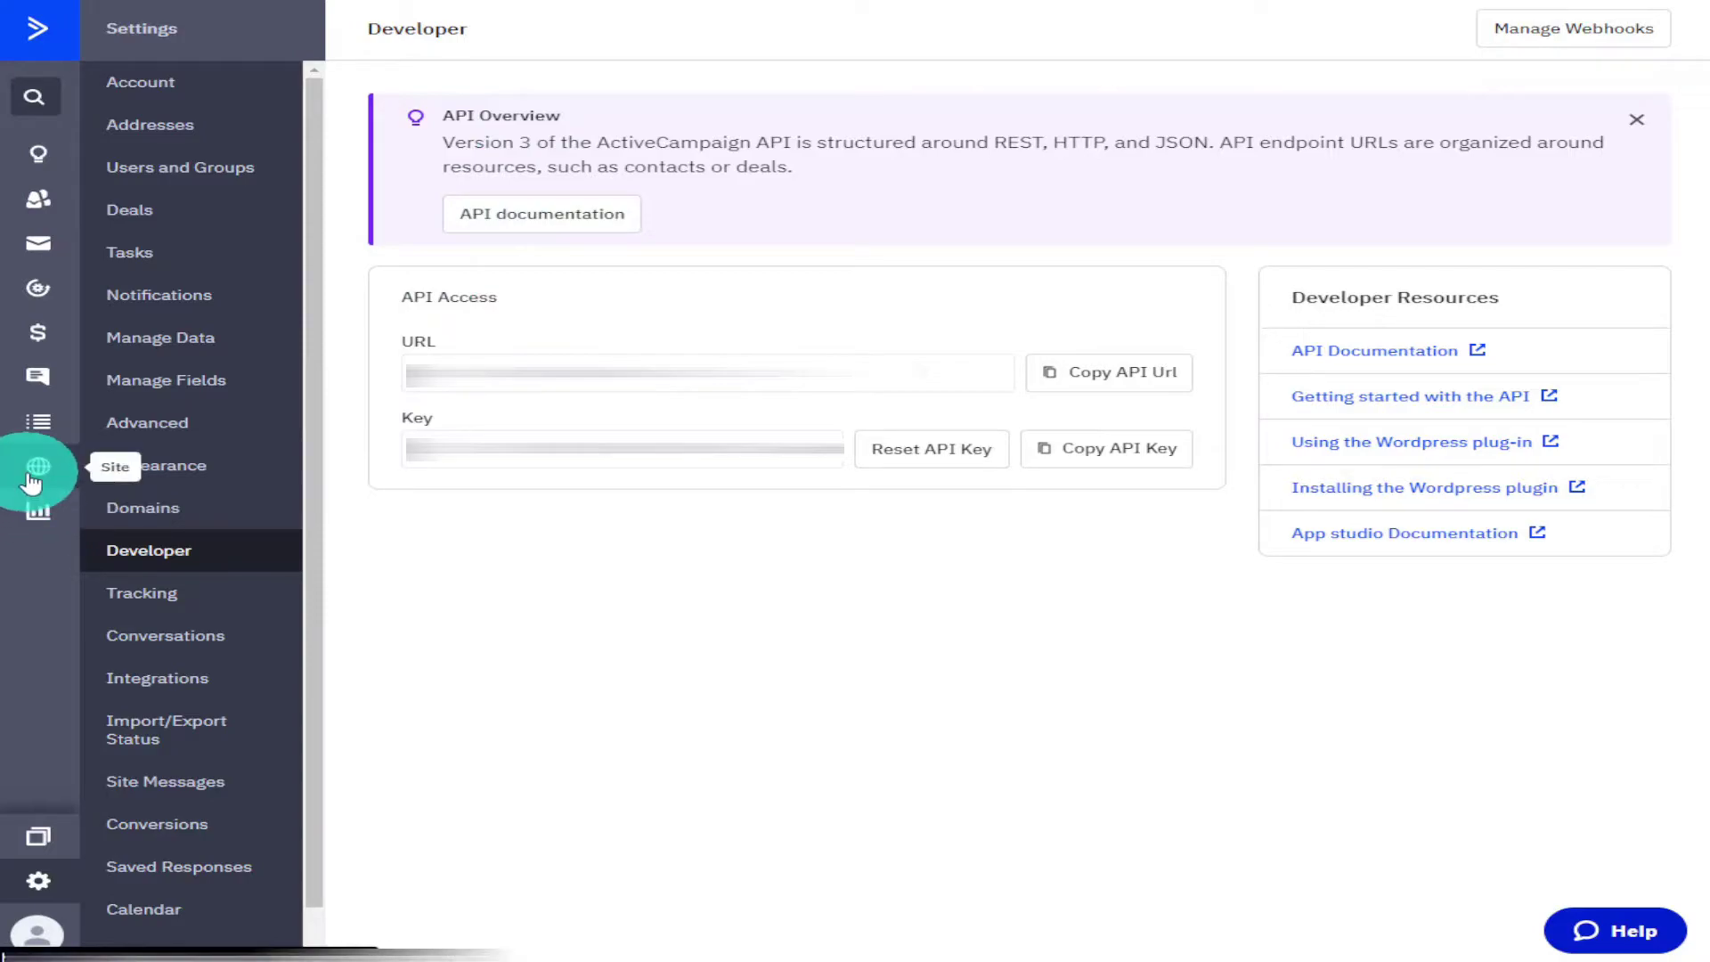
{"action": "mouse_move", "coordinate": [36, 468]}
{"action": "left_click", "coordinate": [158, 143]}
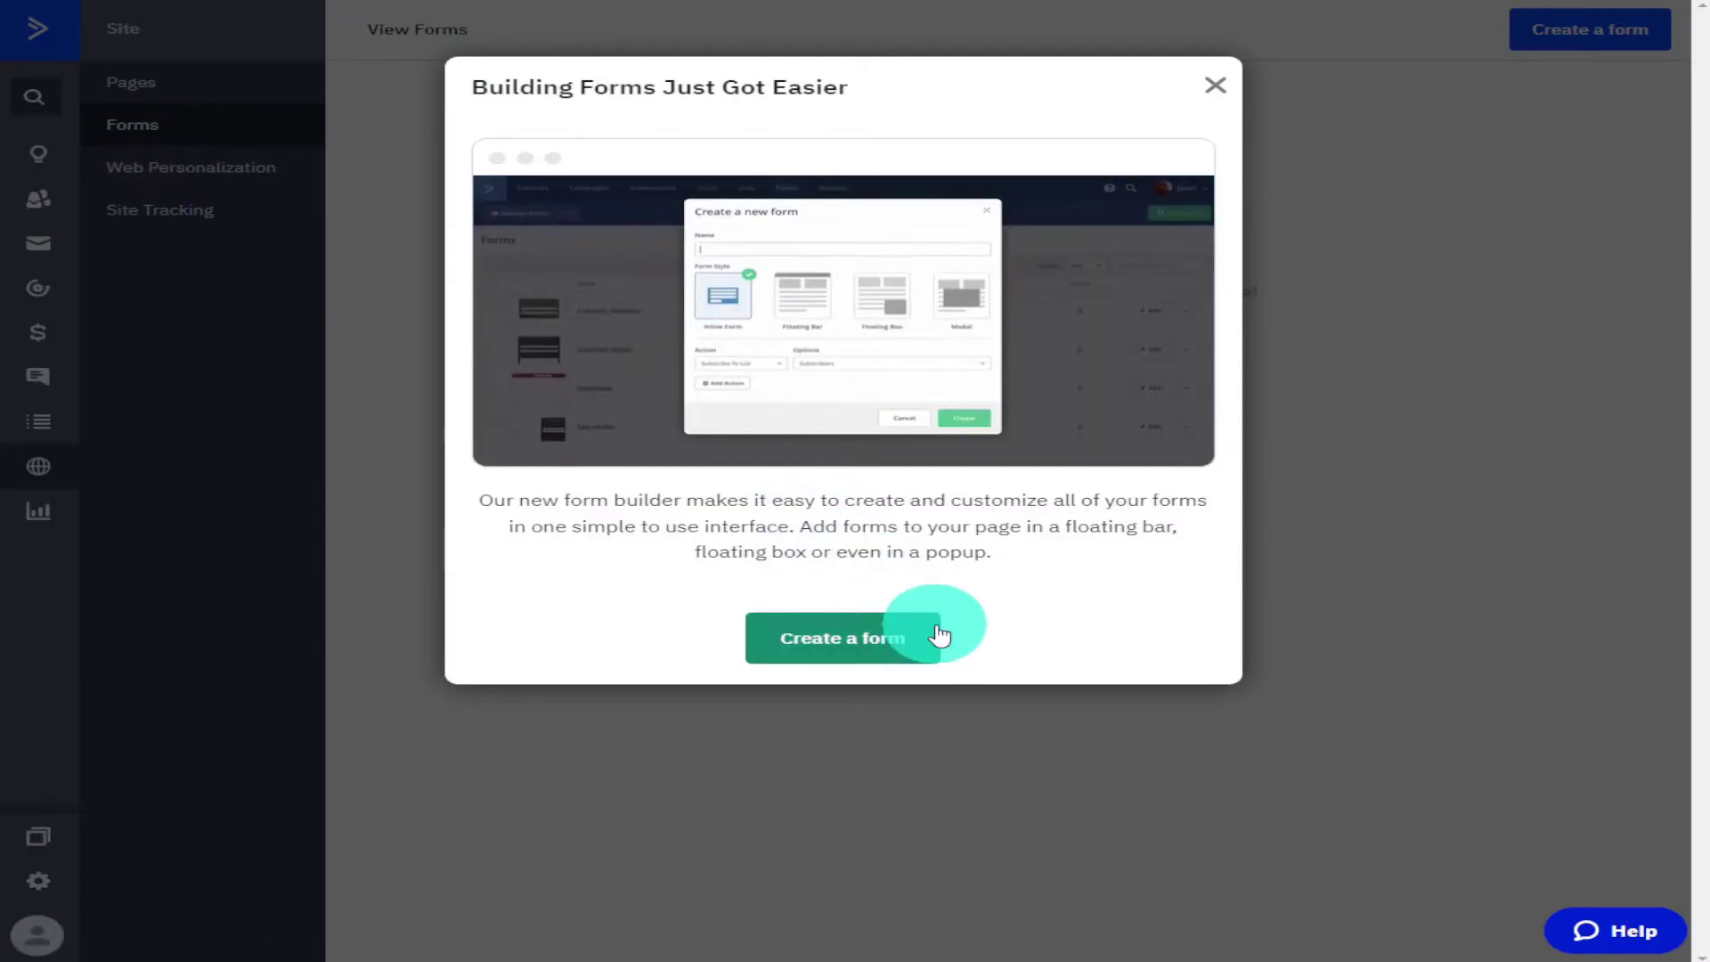
{"action": "left_click", "coordinate": [908, 653]}
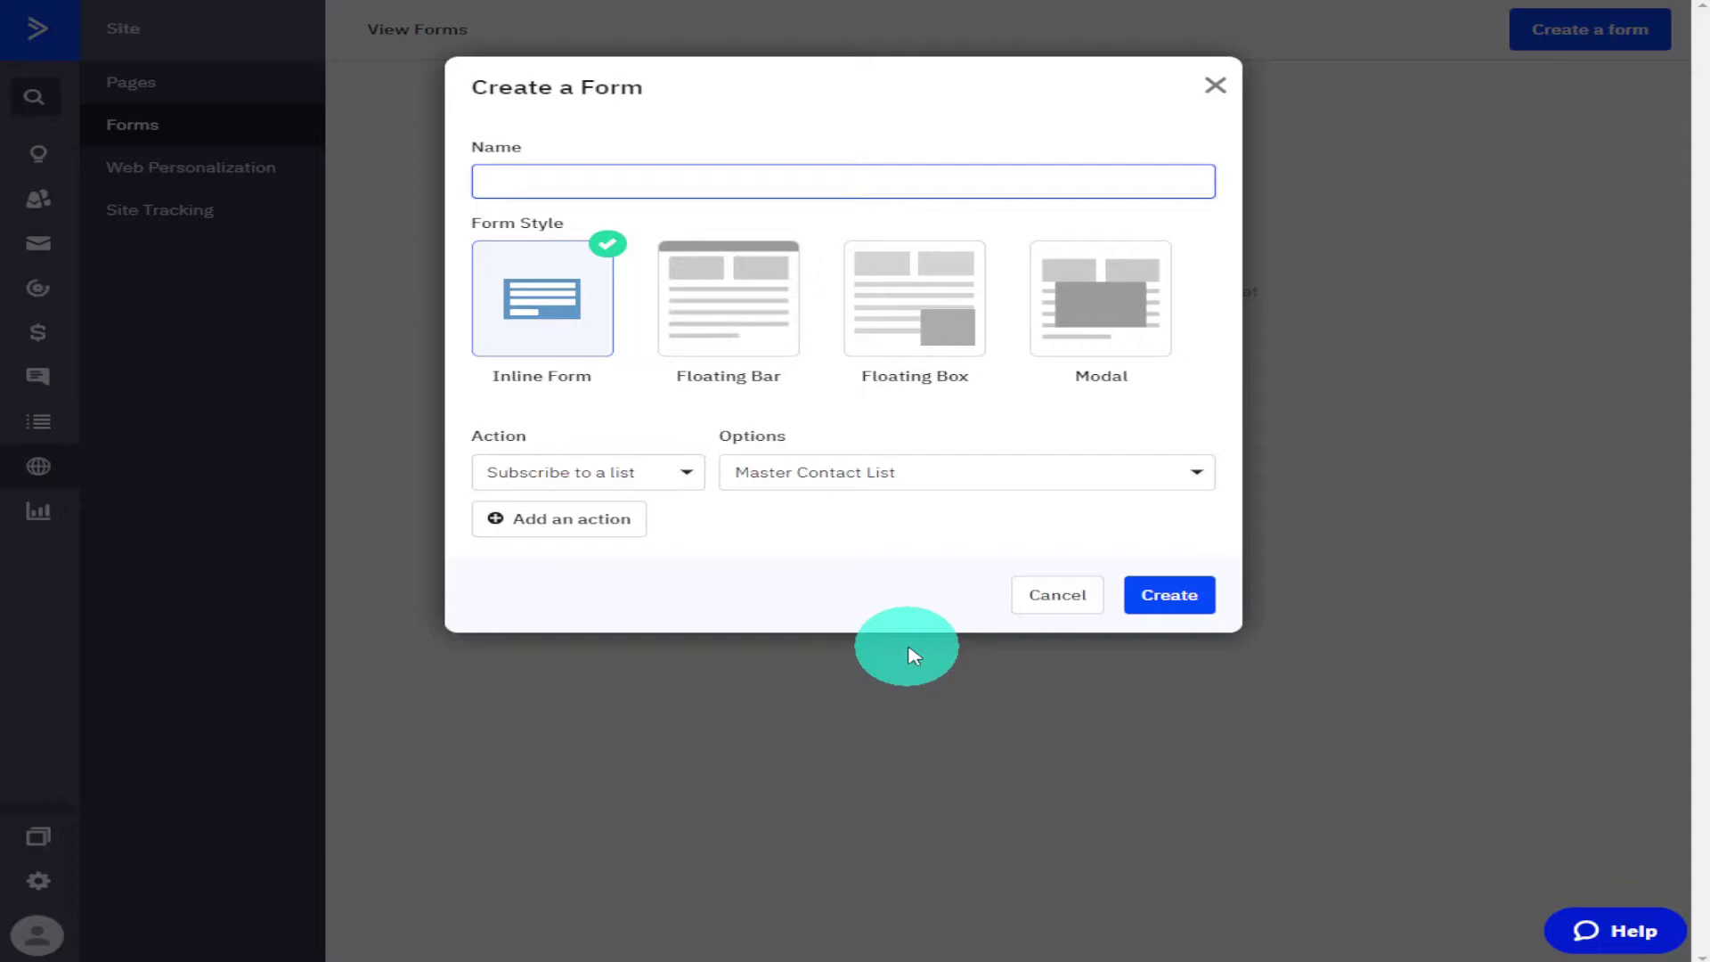
{"action": "left_click", "coordinate": [541, 358]}
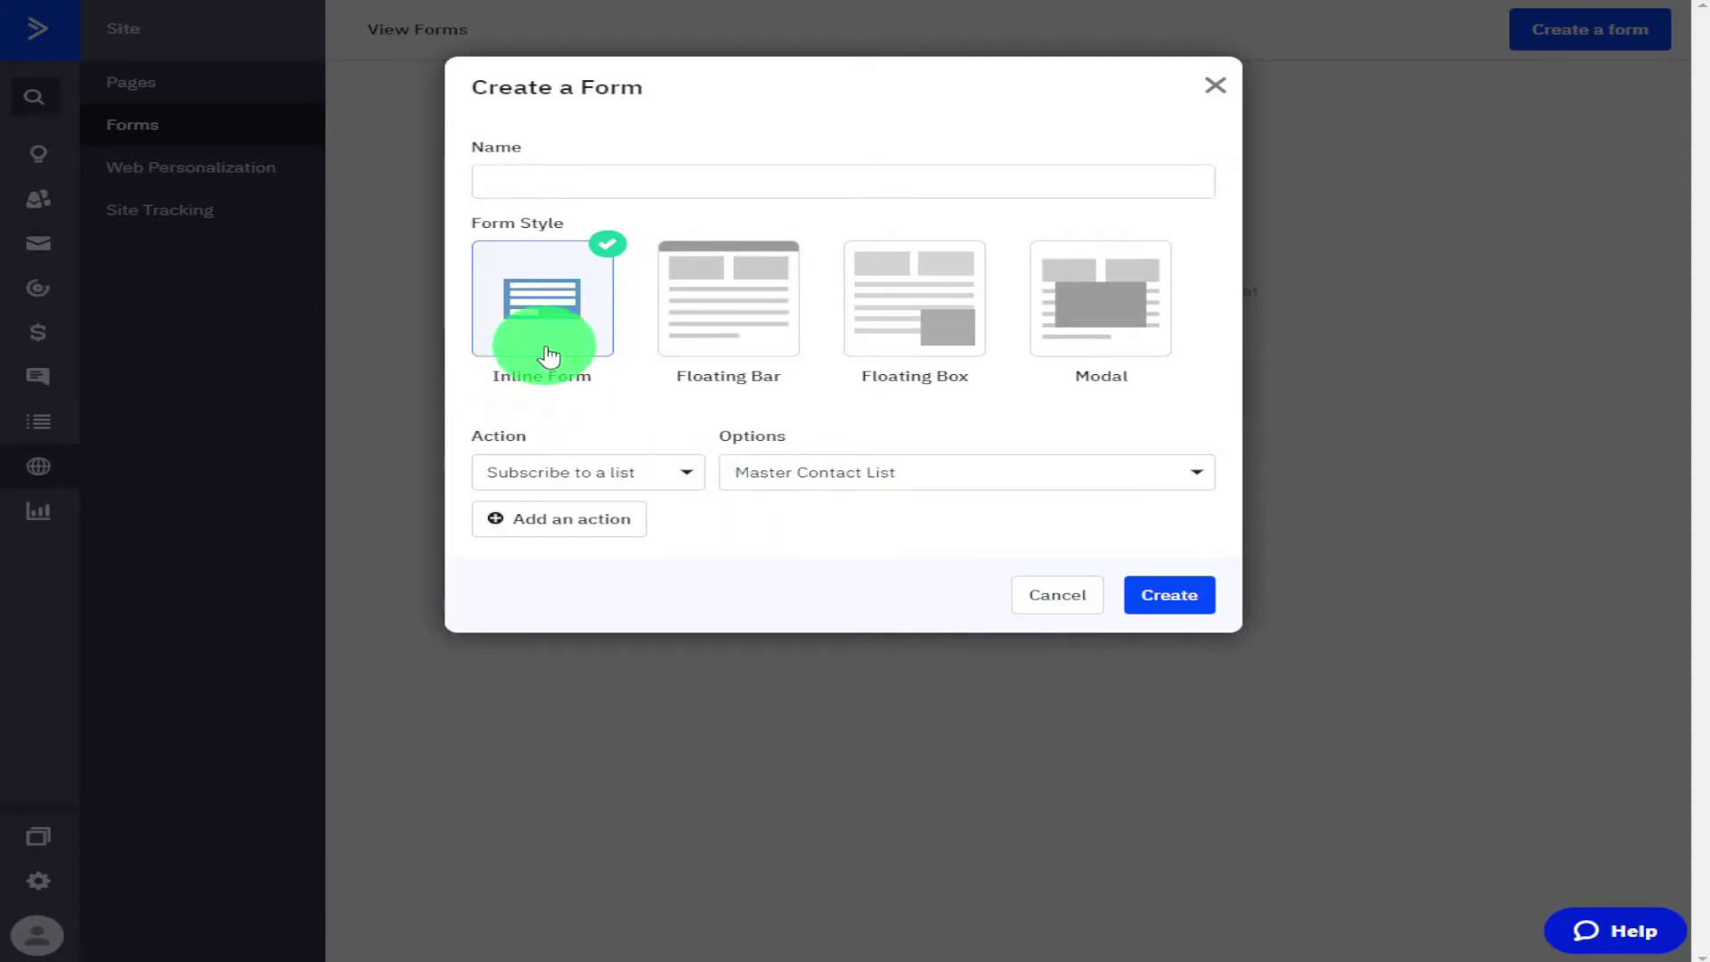
{"action": "left_click", "coordinate": [611, 182]}
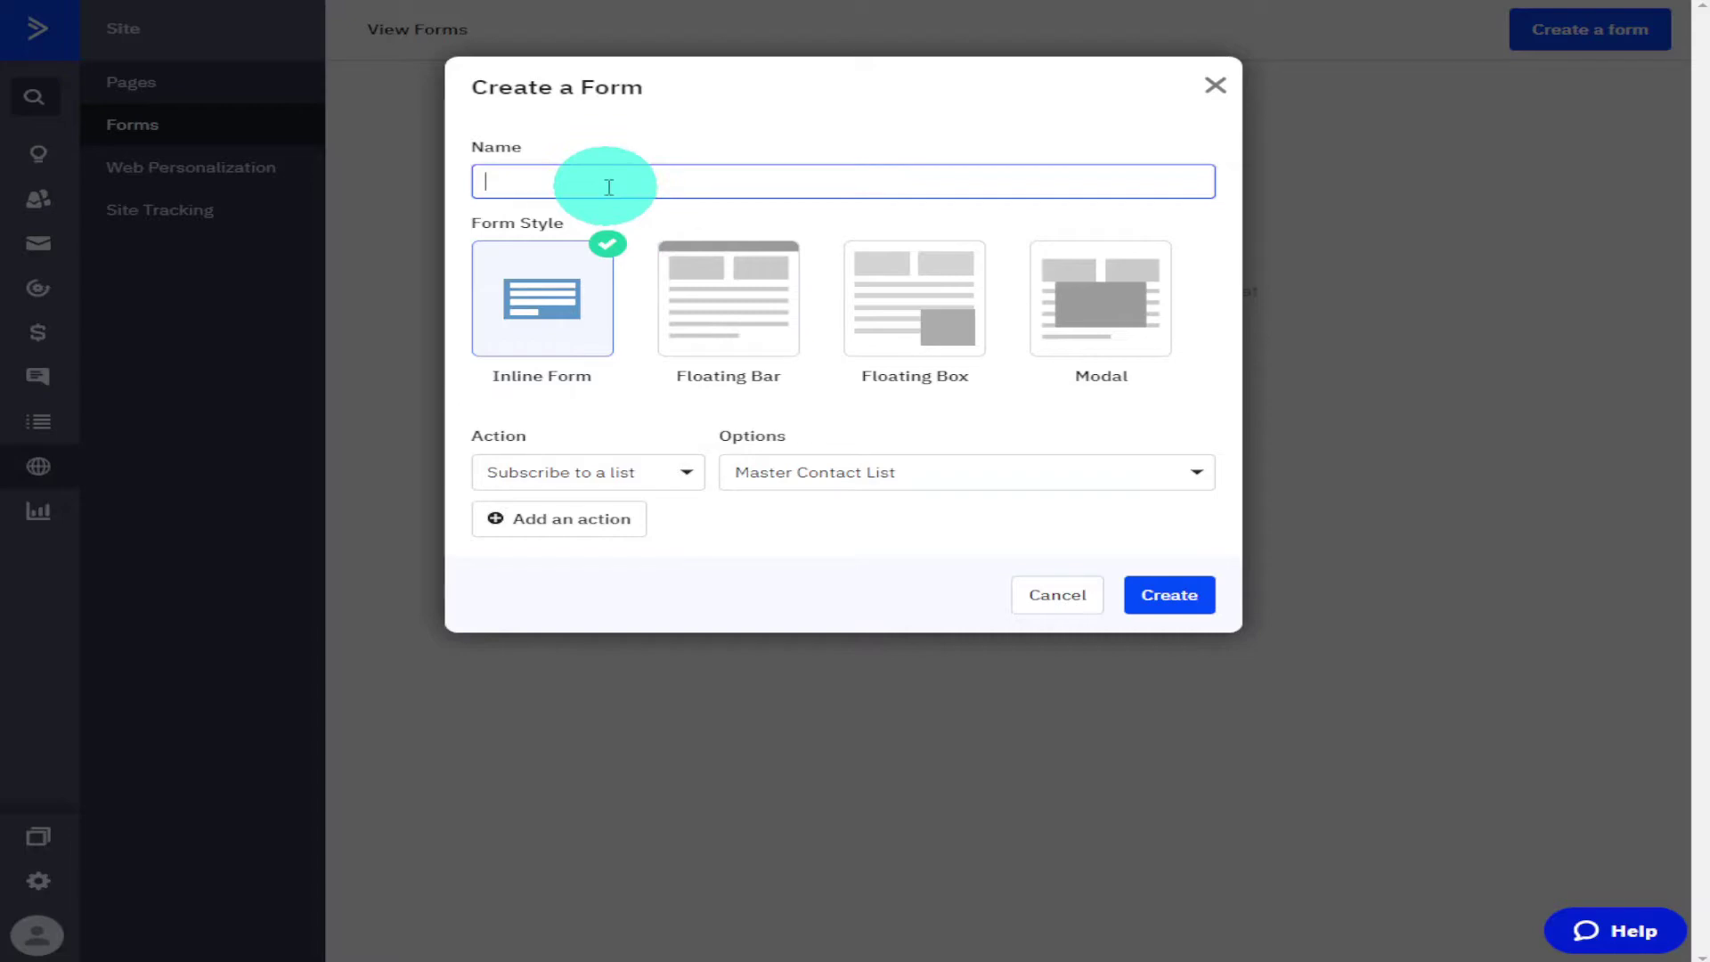
{"action": "type", "text": "test"}
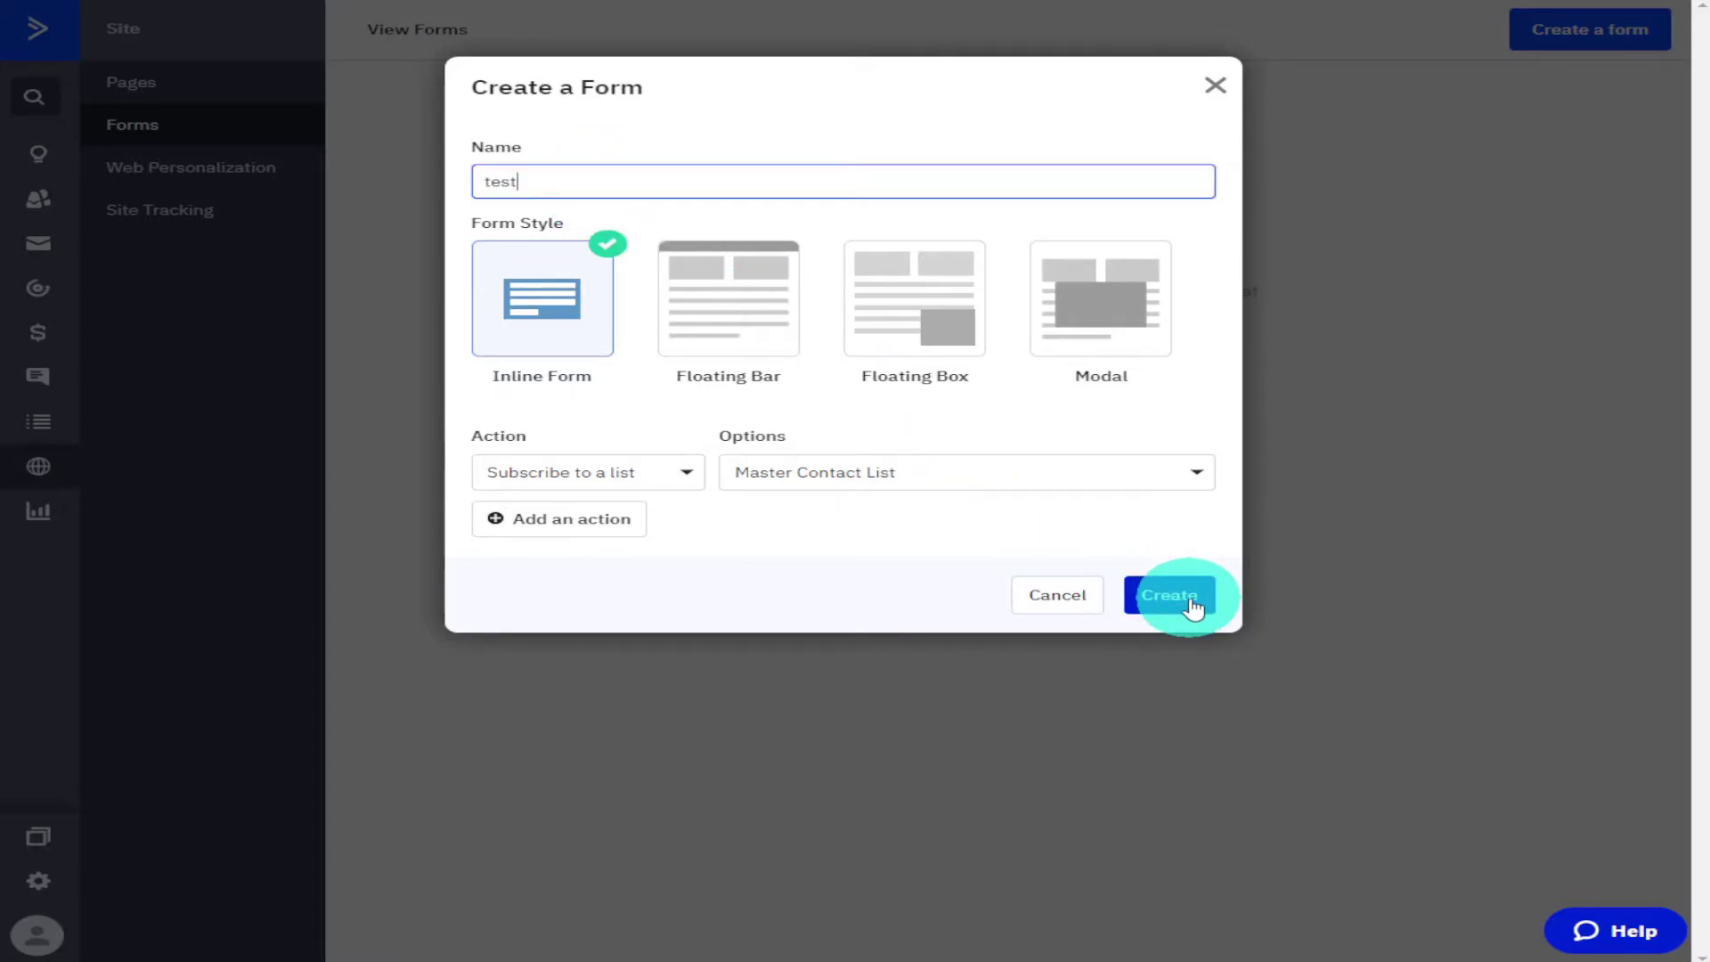
{"action": "left_click", "coordinate": [1180, 595]}
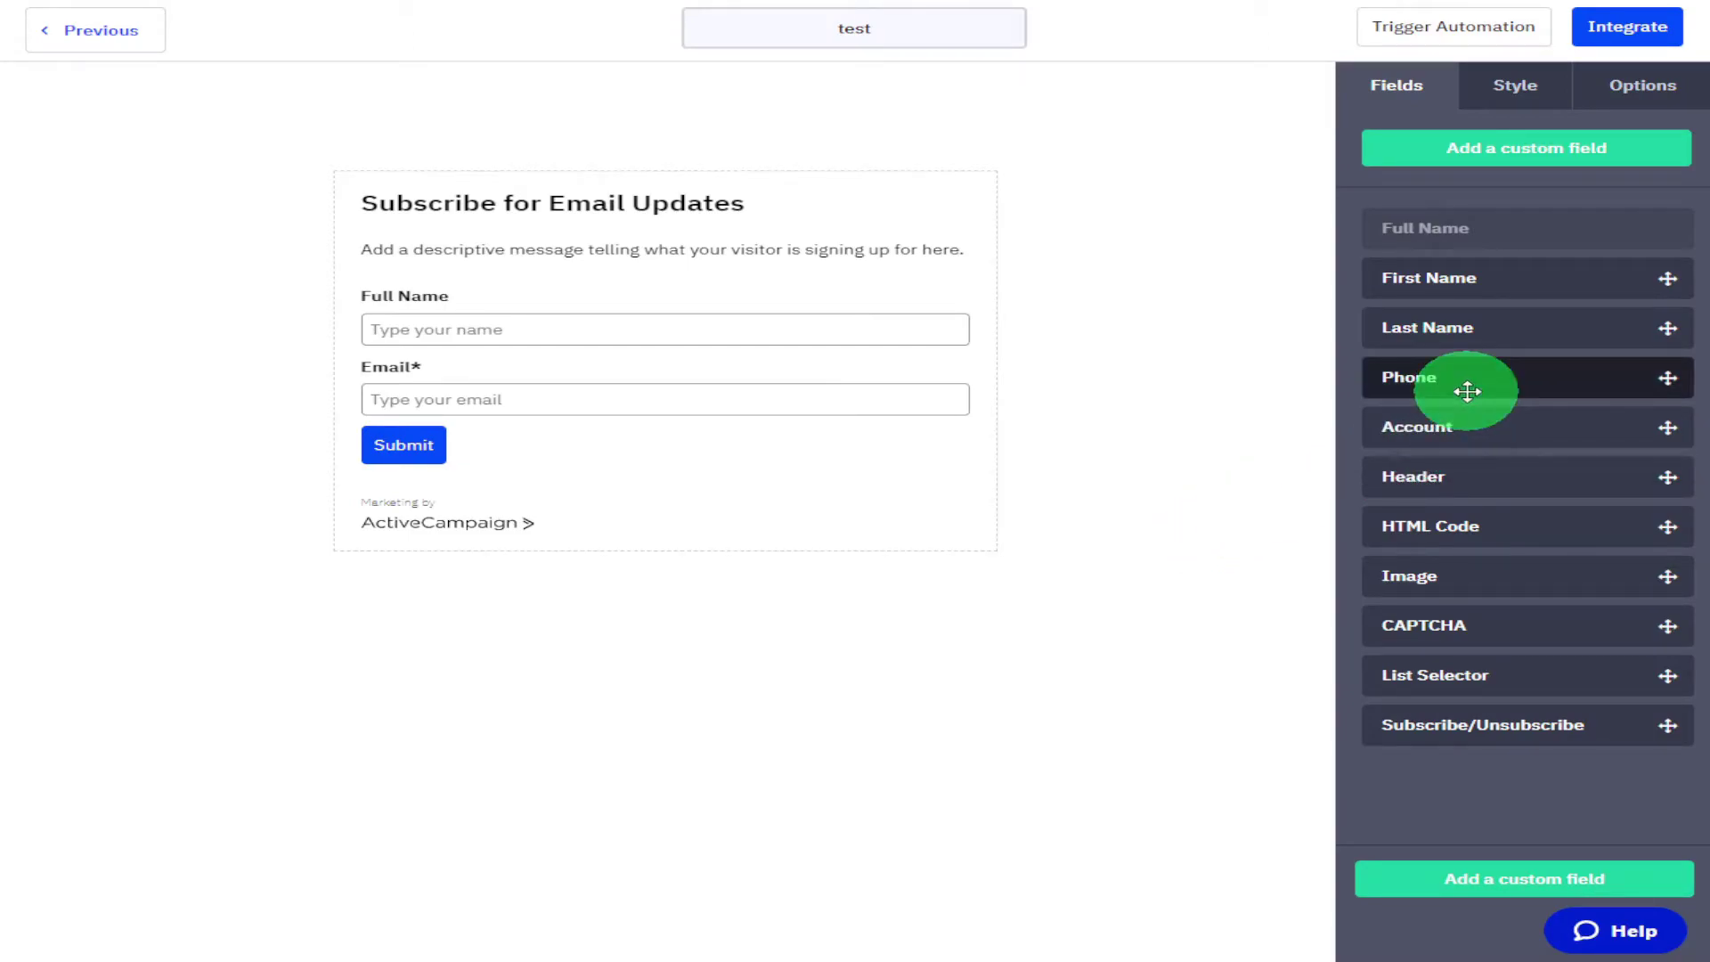
Step: Add a Phone field under Full Name and a CAPTCHA check above the Submit button
{"action": "left_click_drag", "start_coordinate": [1467, 392], "coordinate": [757, 373]}
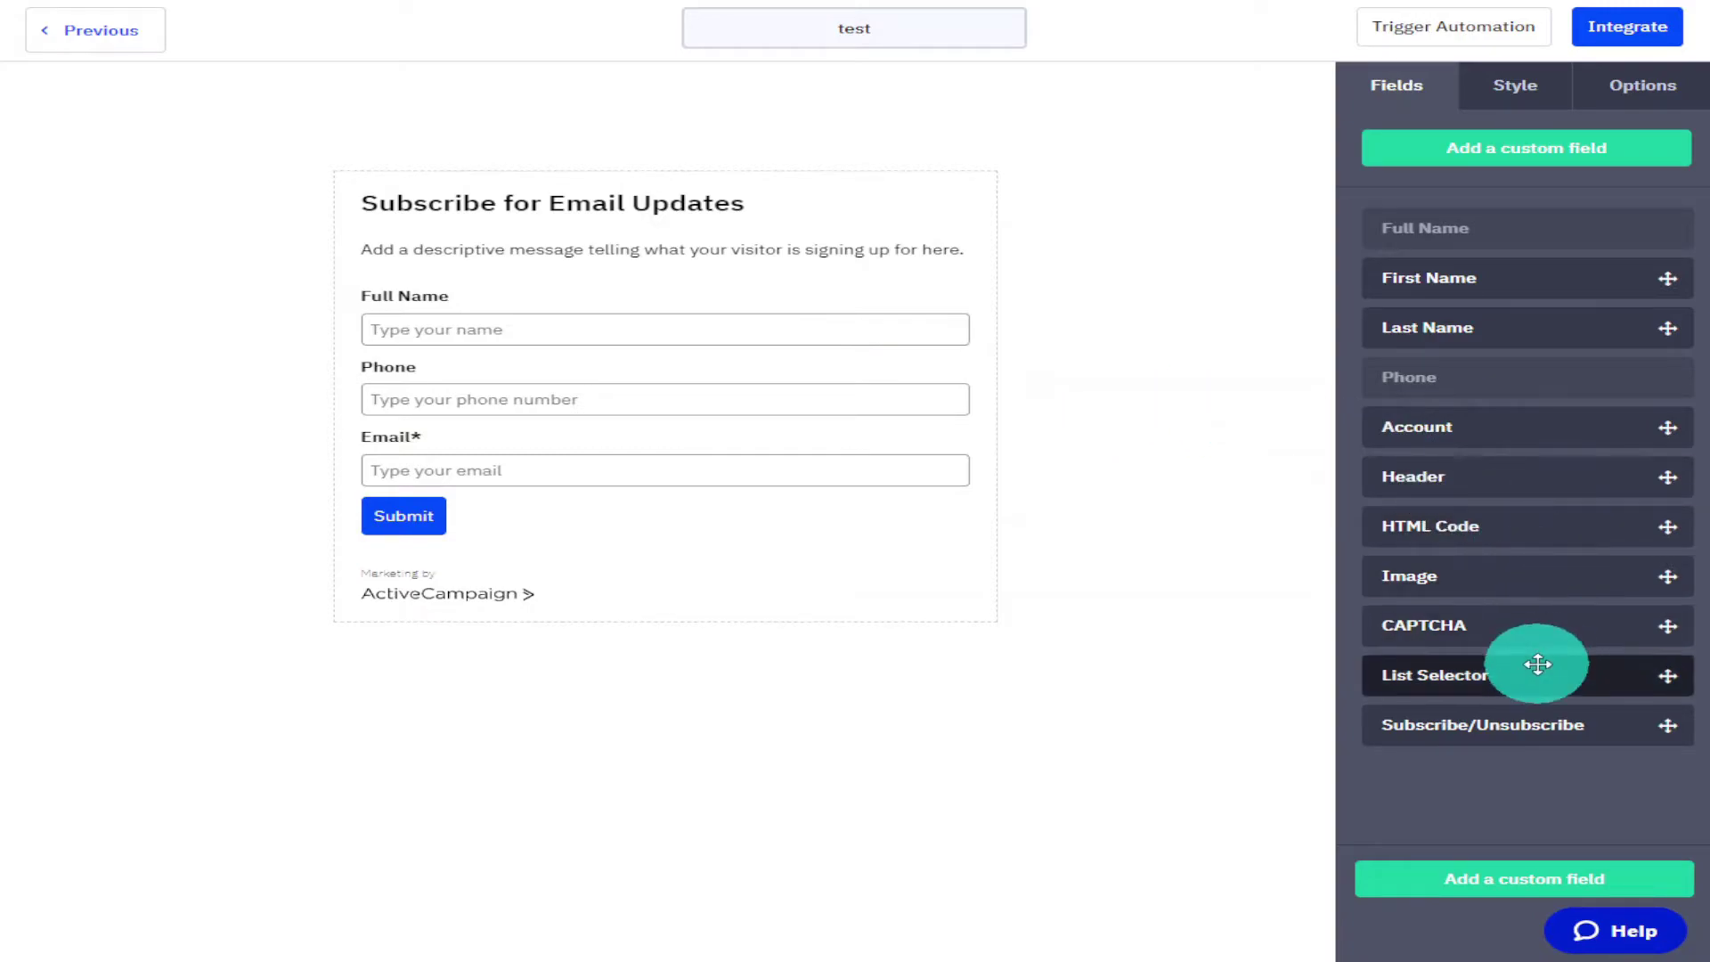
{"action": "left_click_drag", "start_coordinate": [1519, 637], "coordinate": [579, 484]}
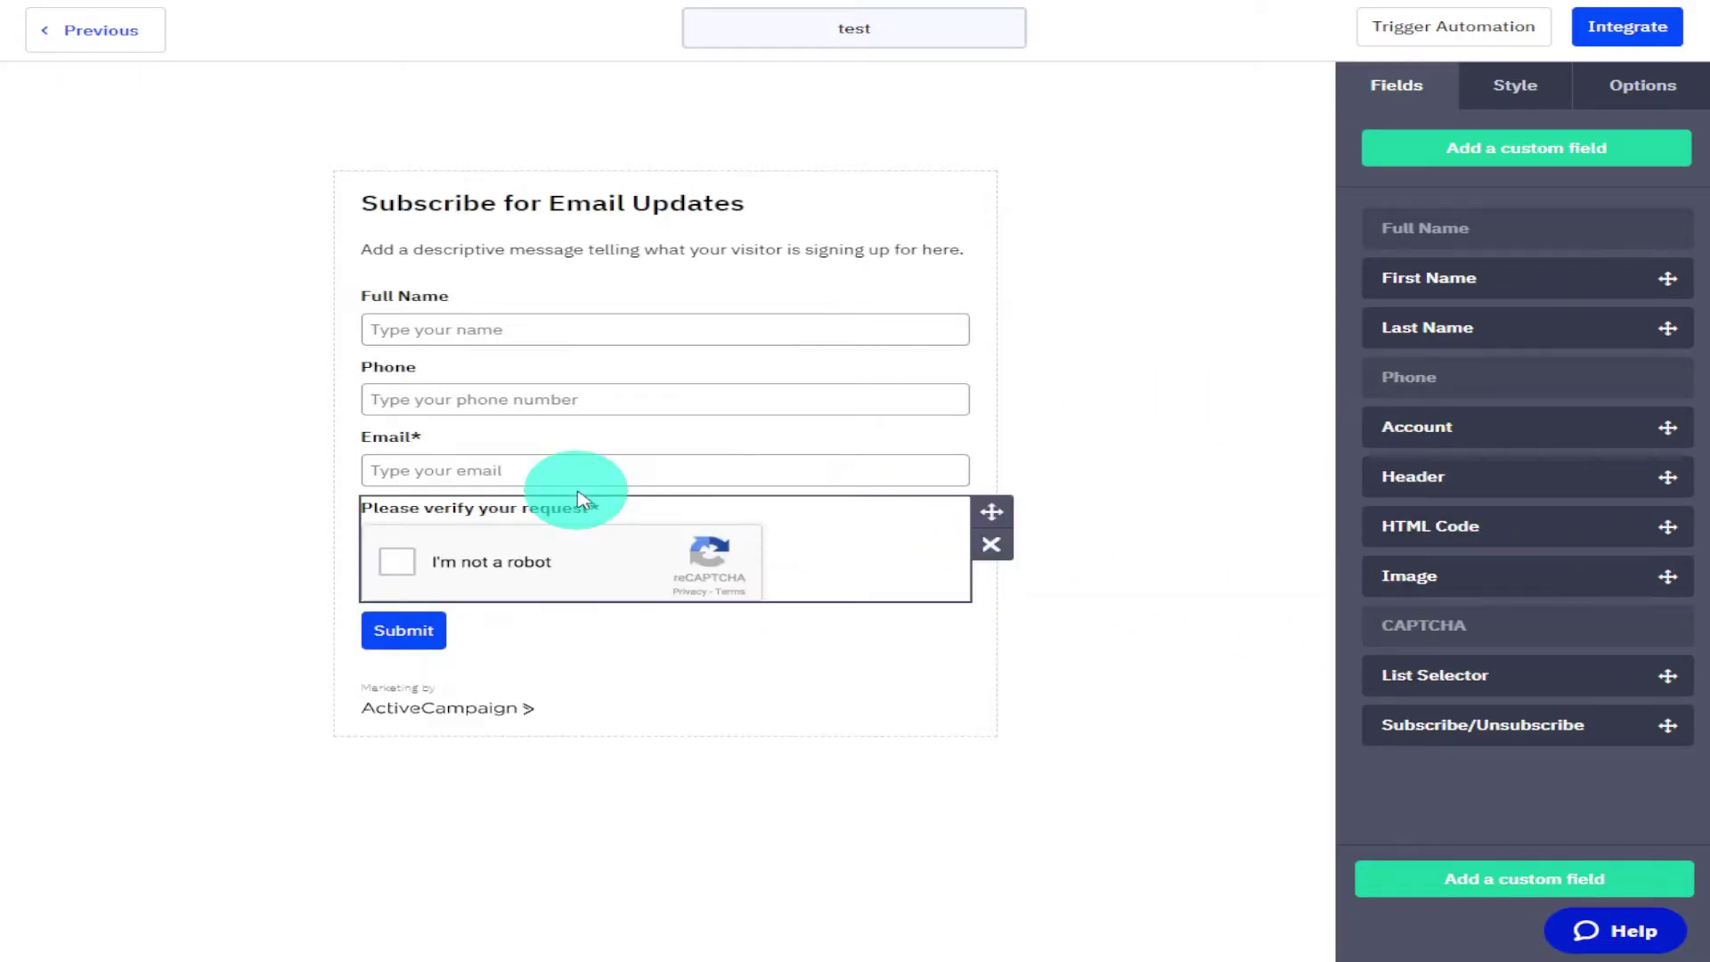
{"action": "left_click", "coordinate": [1523, 98]}
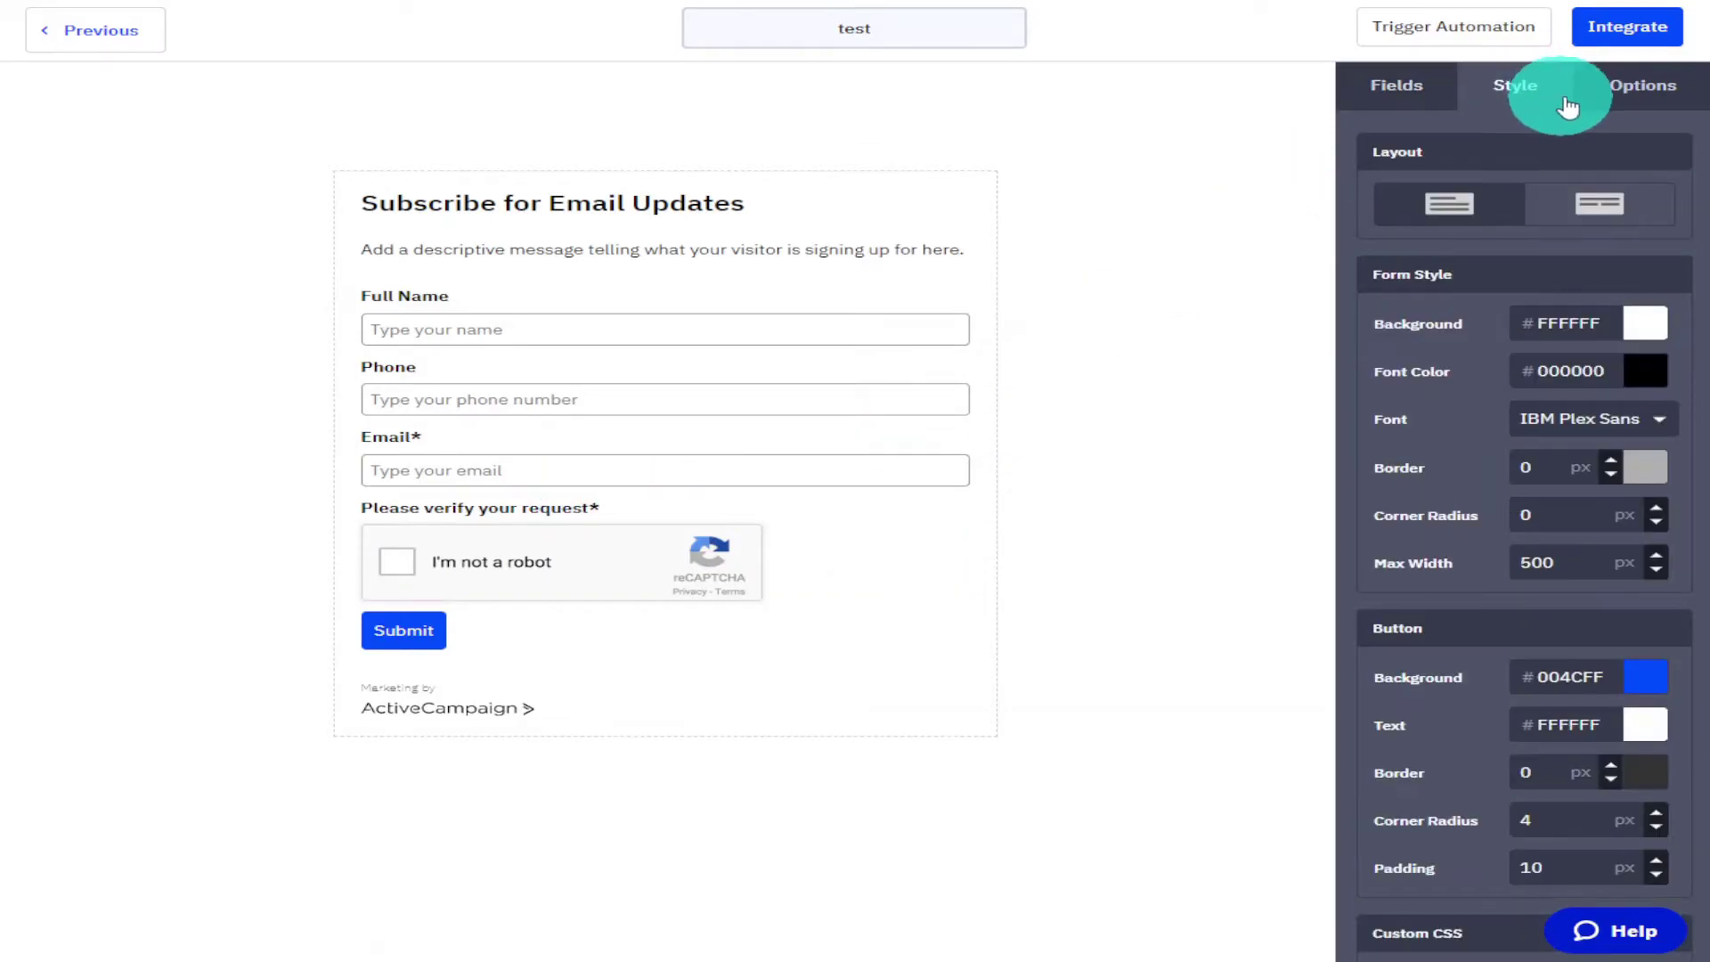
Step: Change the form border colour from #B0B0B0 to the greyish brown #706969
{"action": "left_click", "coordinate": [1659, 488]}
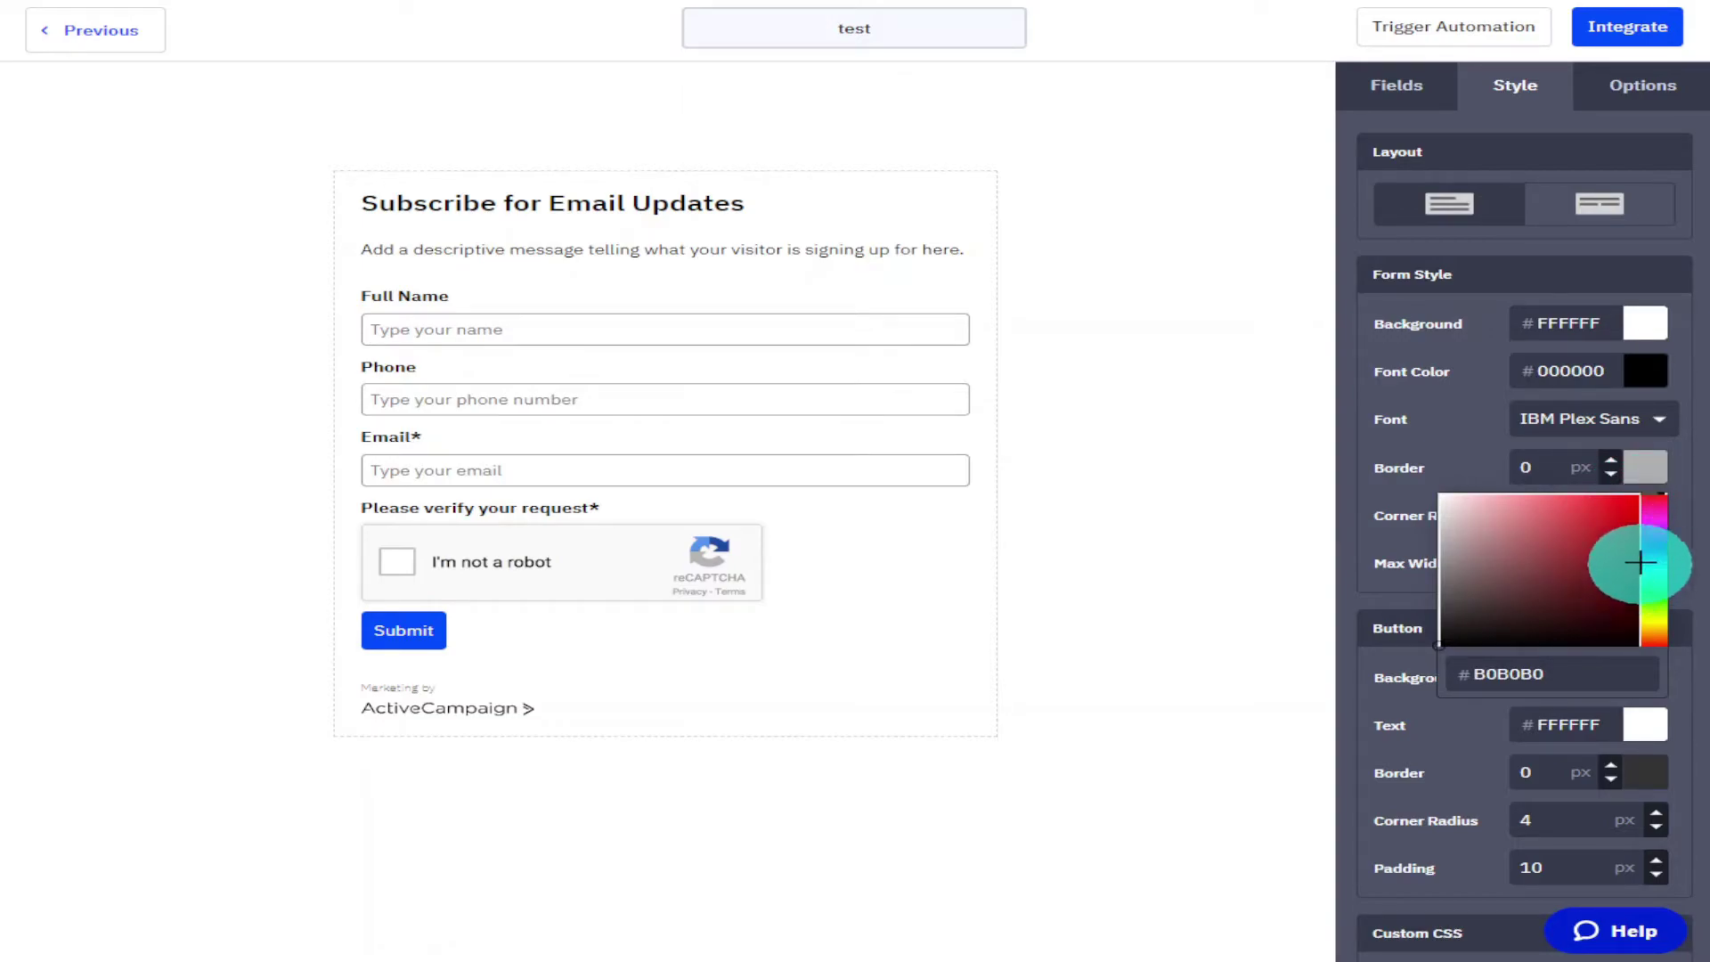
{"action": "left_click_drag", "start_coordinate": [1461, 566], "coordinate": [1453, 580]}
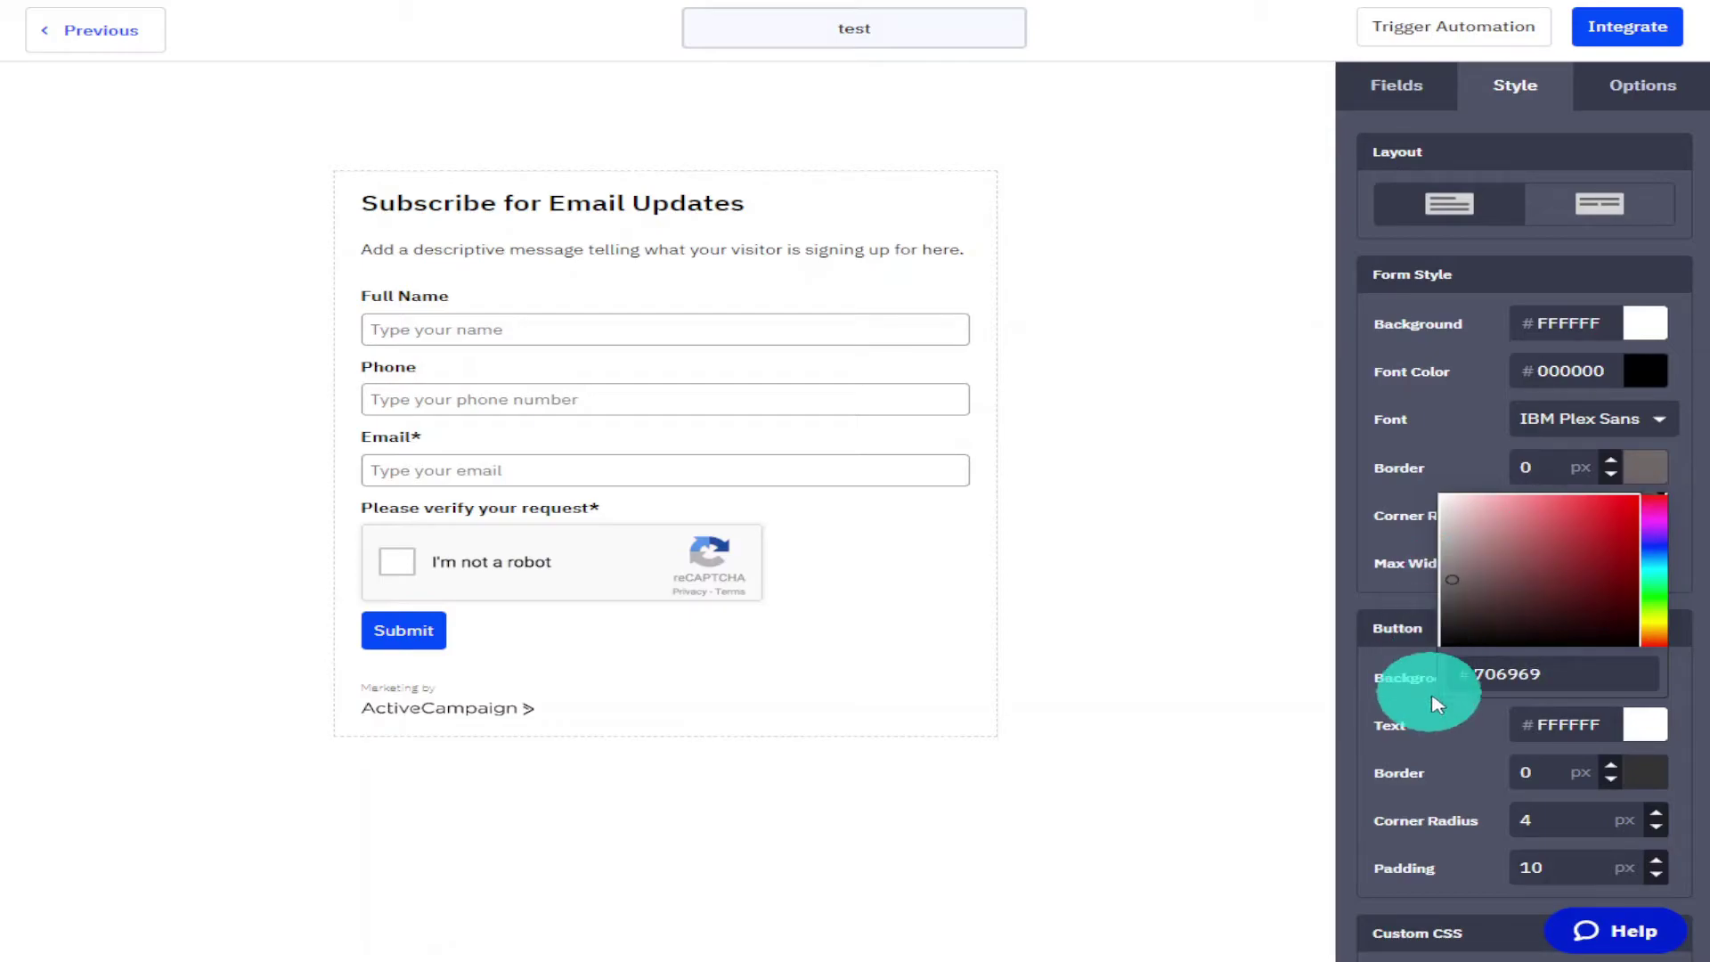
{"action": "left_click", "coordinate": [1209, 684]}
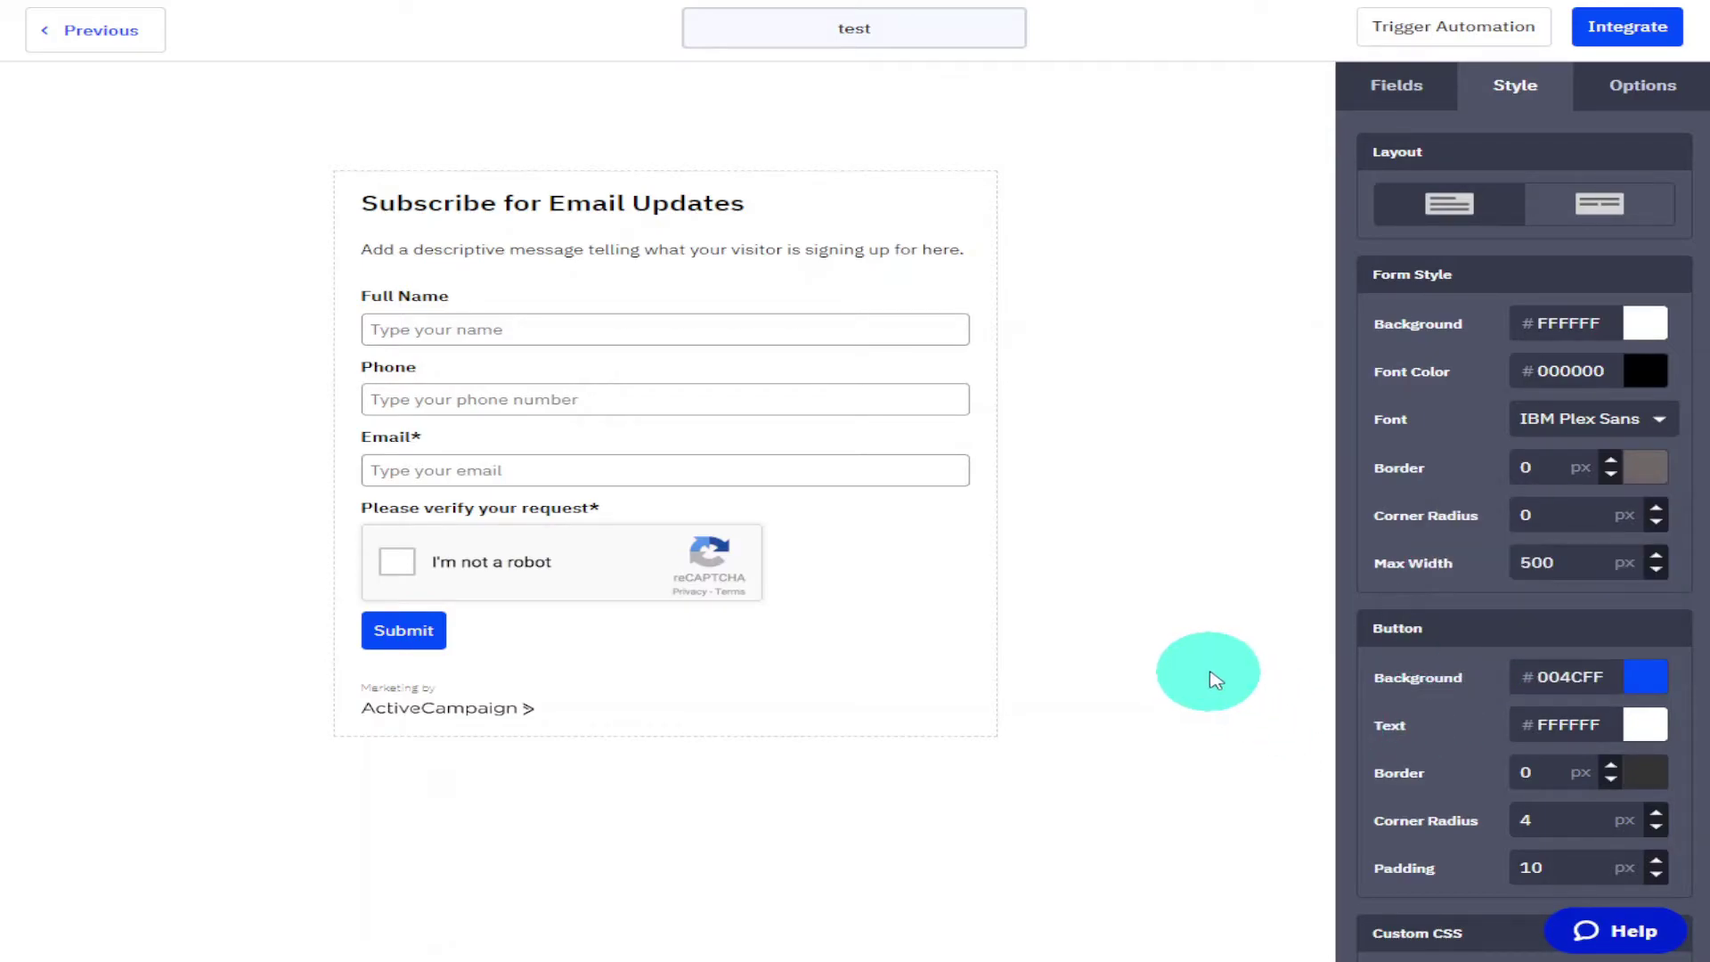
{"action": "scroll", "coordinate": [1570, 601], "scroll_direction": "down", "scroll_amount": 5}
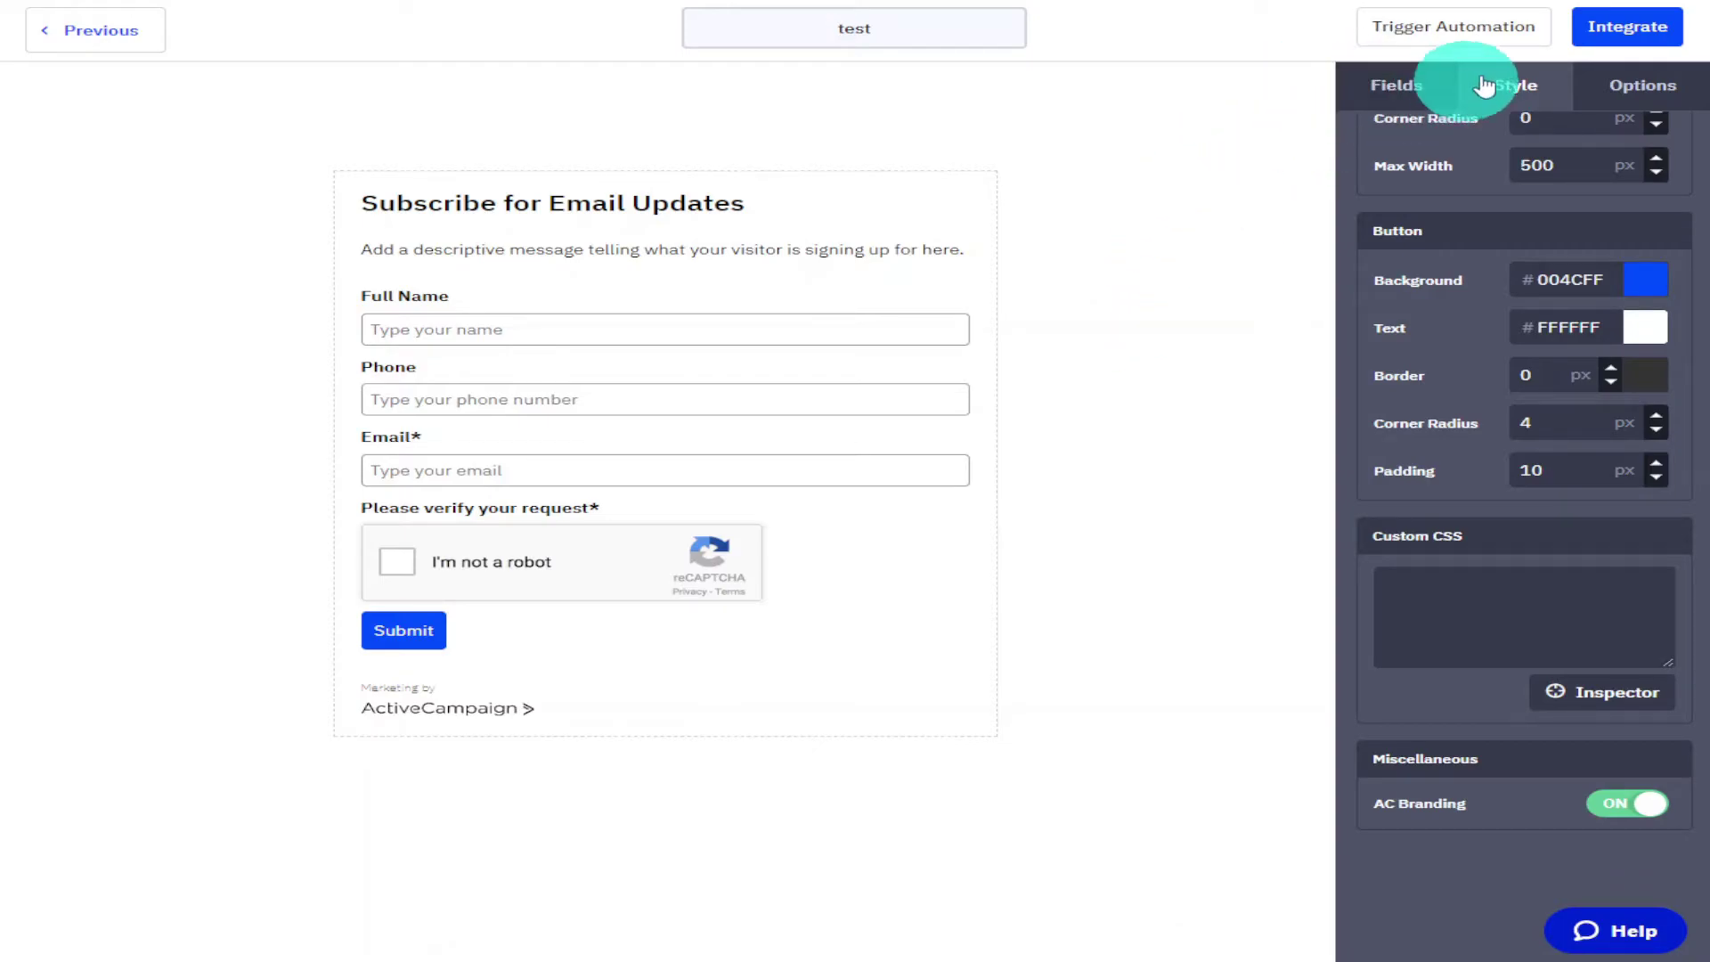
Step: Copy the 'test' form's Simple Embed code from the Integrate Your Form page
{"action": "left_click", "coordinate": [1605, 45]}
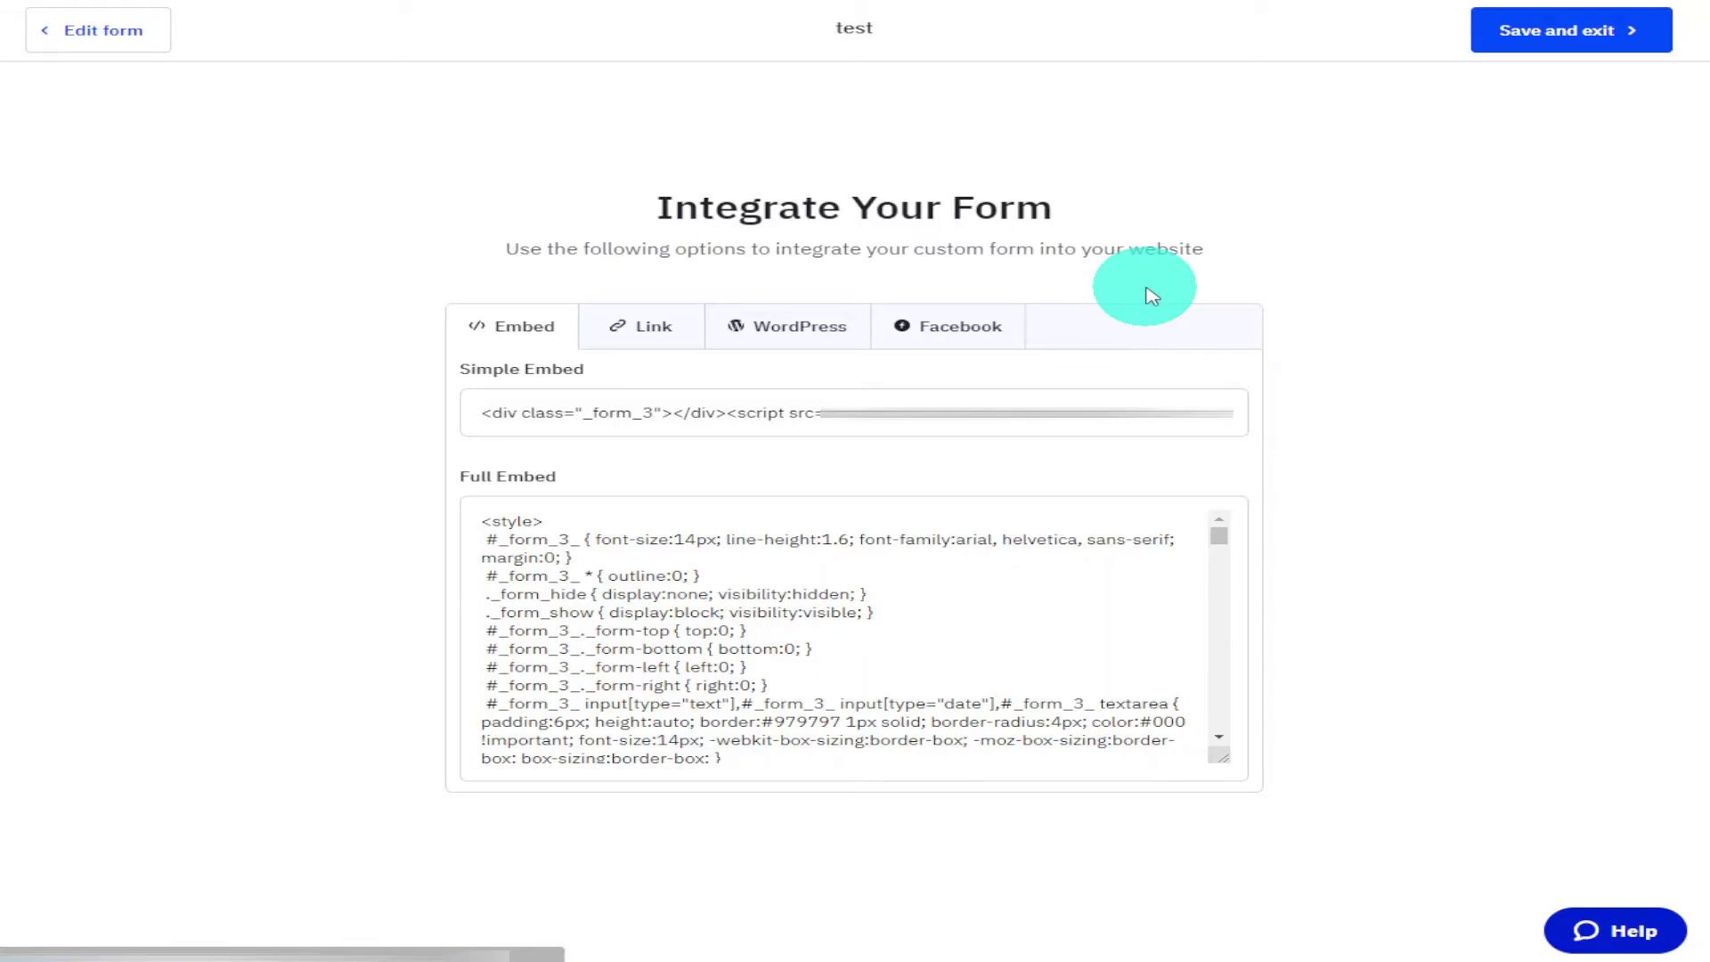
{"action": "left_click", "coordinate": [729, 426]}
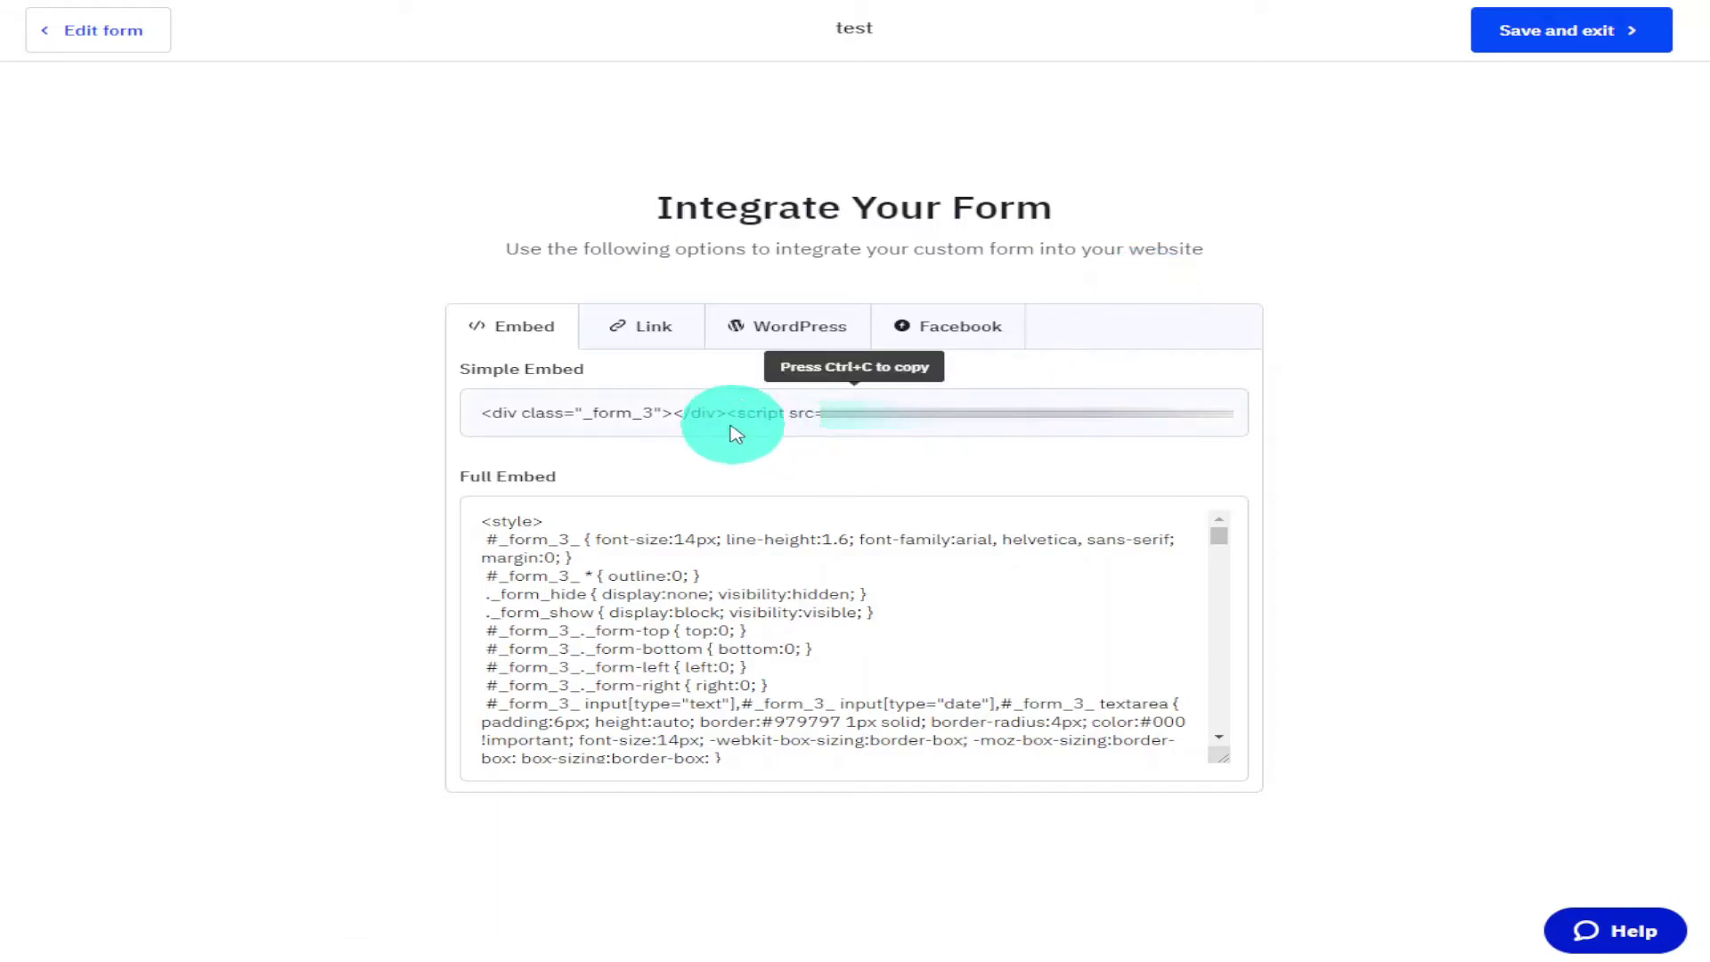
{"action": "left_click", "coordinate": [708, 424]}
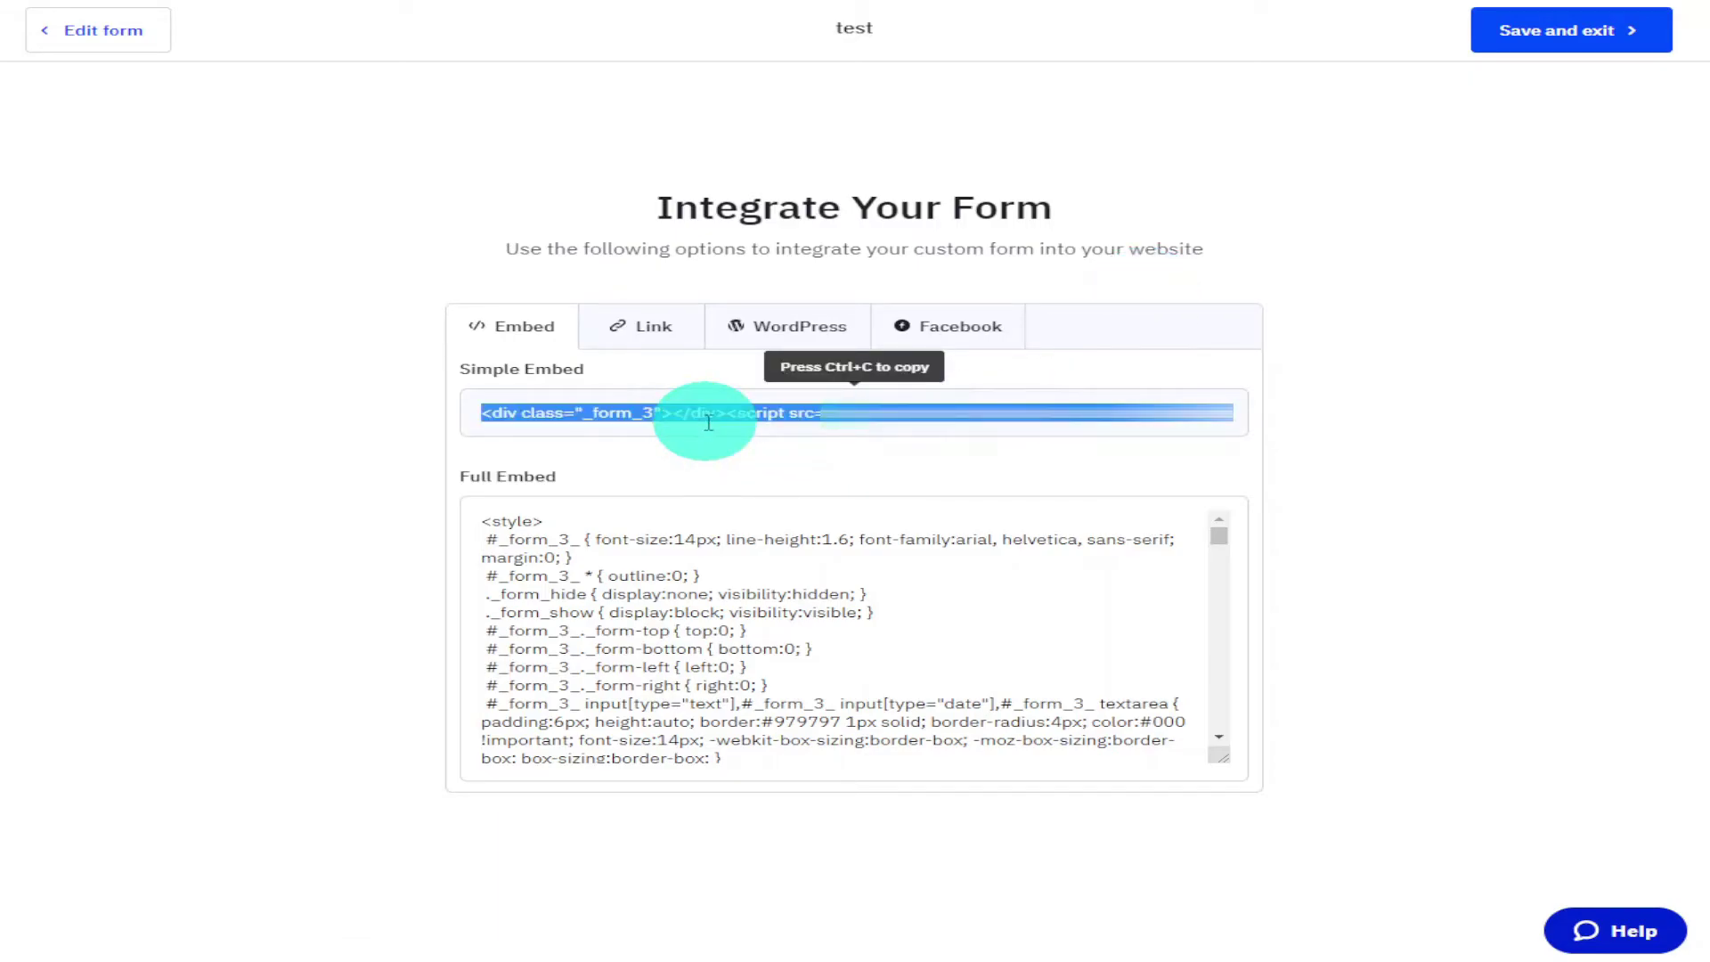
{"action": "right_click", "coordinate": [708, 424]}
{"action": "left_click", "coordinate": [782, 445]}
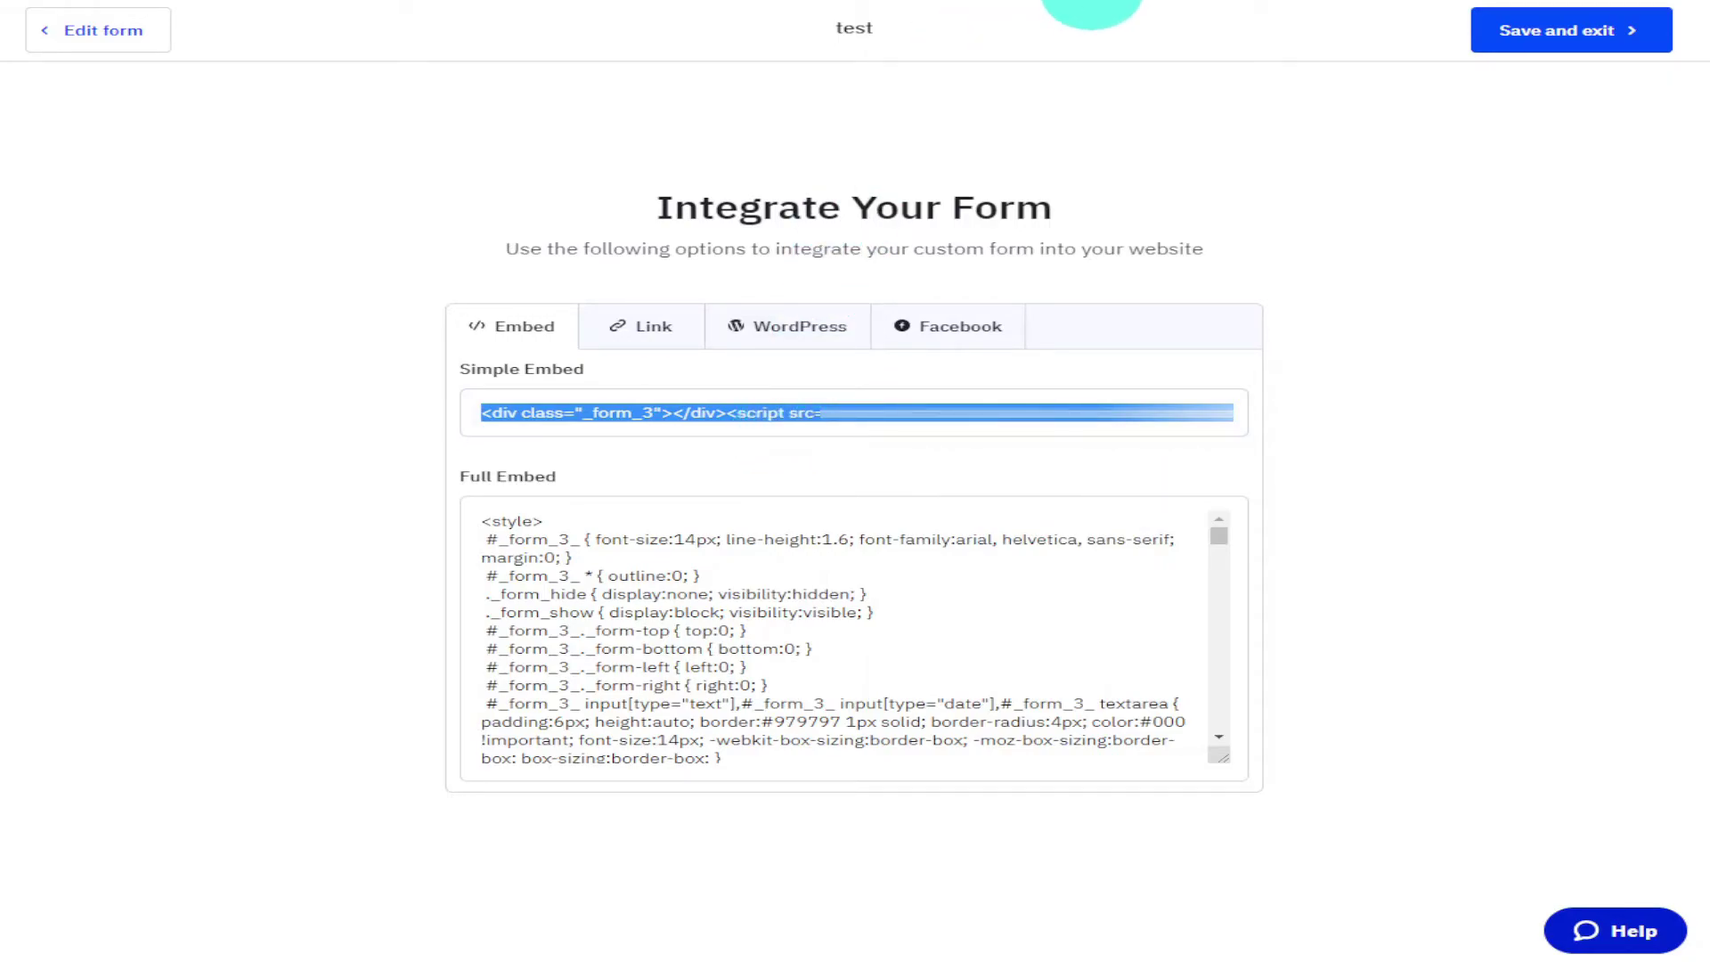
Step: Add a Shortcode widget containing the form's embed code to Elementor #22 and publish the page
{"action": "left_click", "coordinate": [1091, 5]}
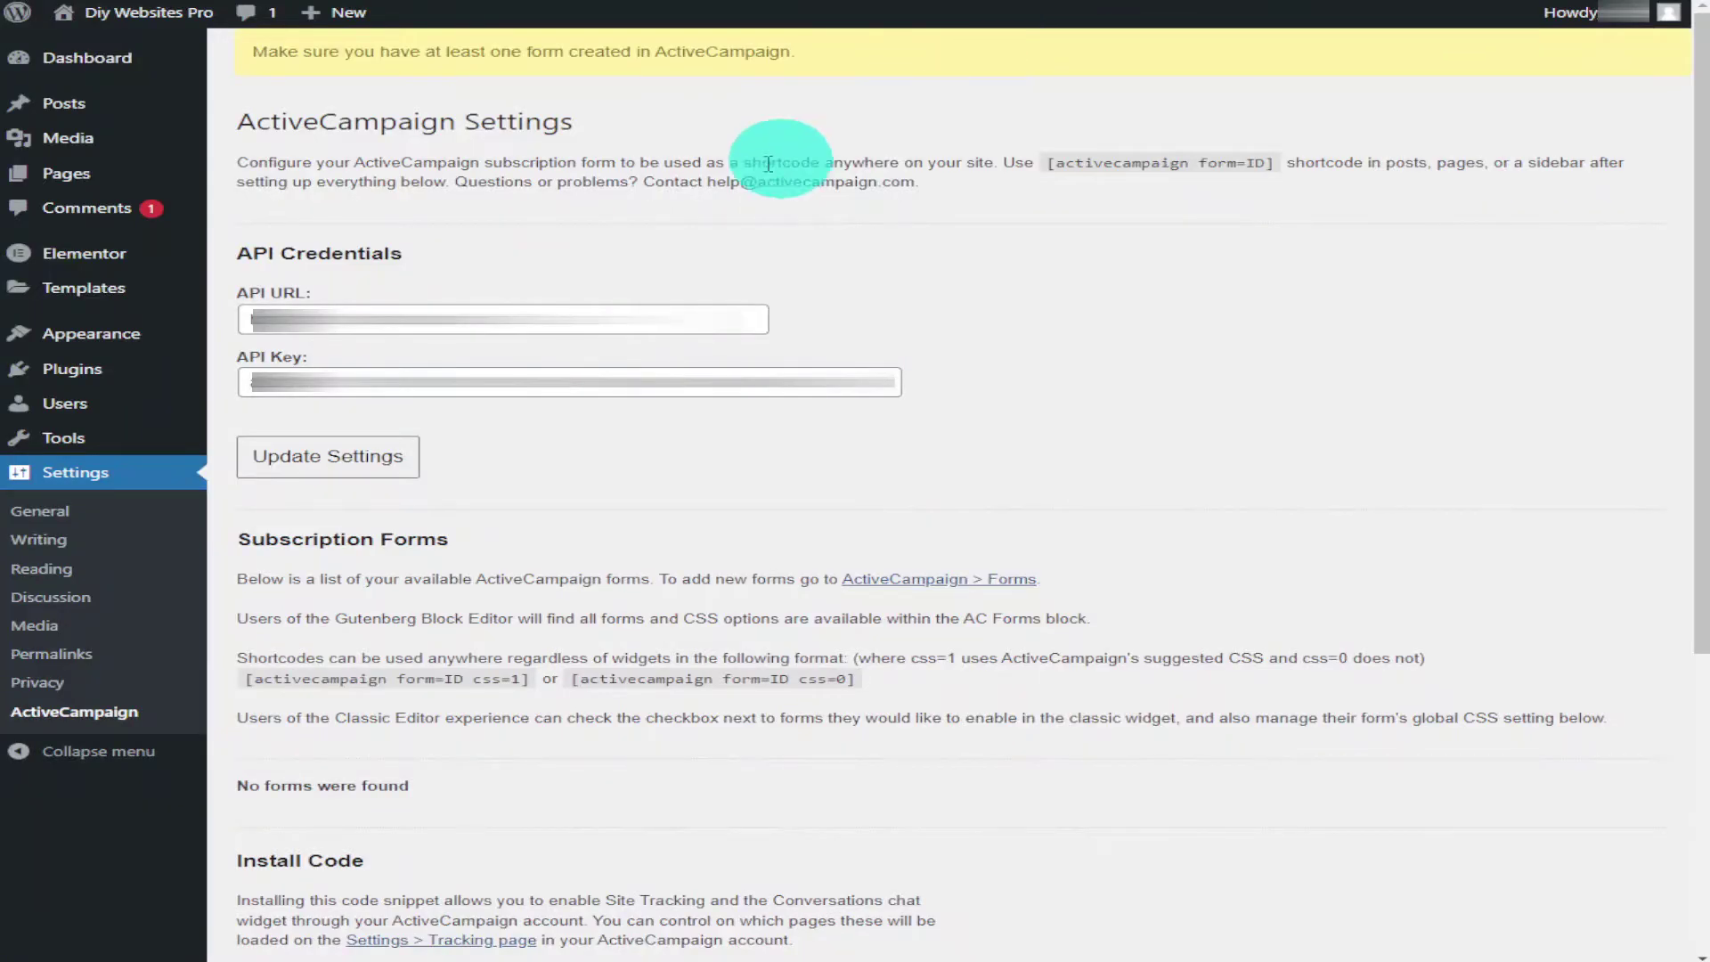
{"action": "left_click", "coordinate": [99, 182]}
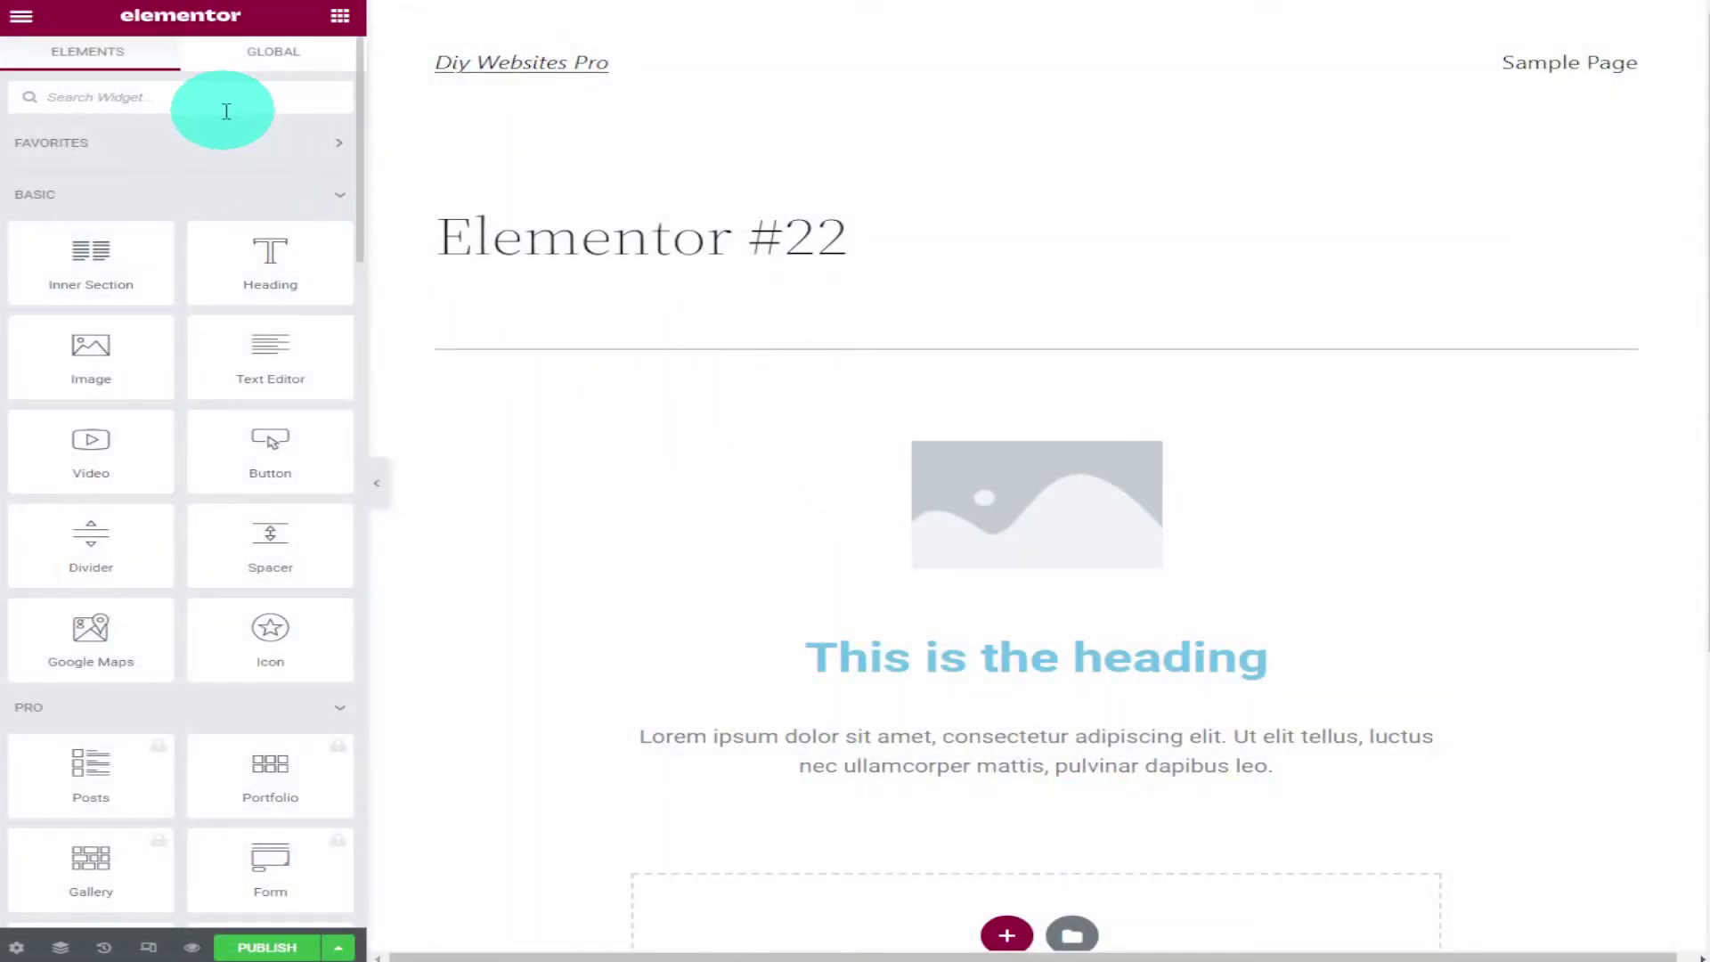
{"action": "type", "text": "co"}
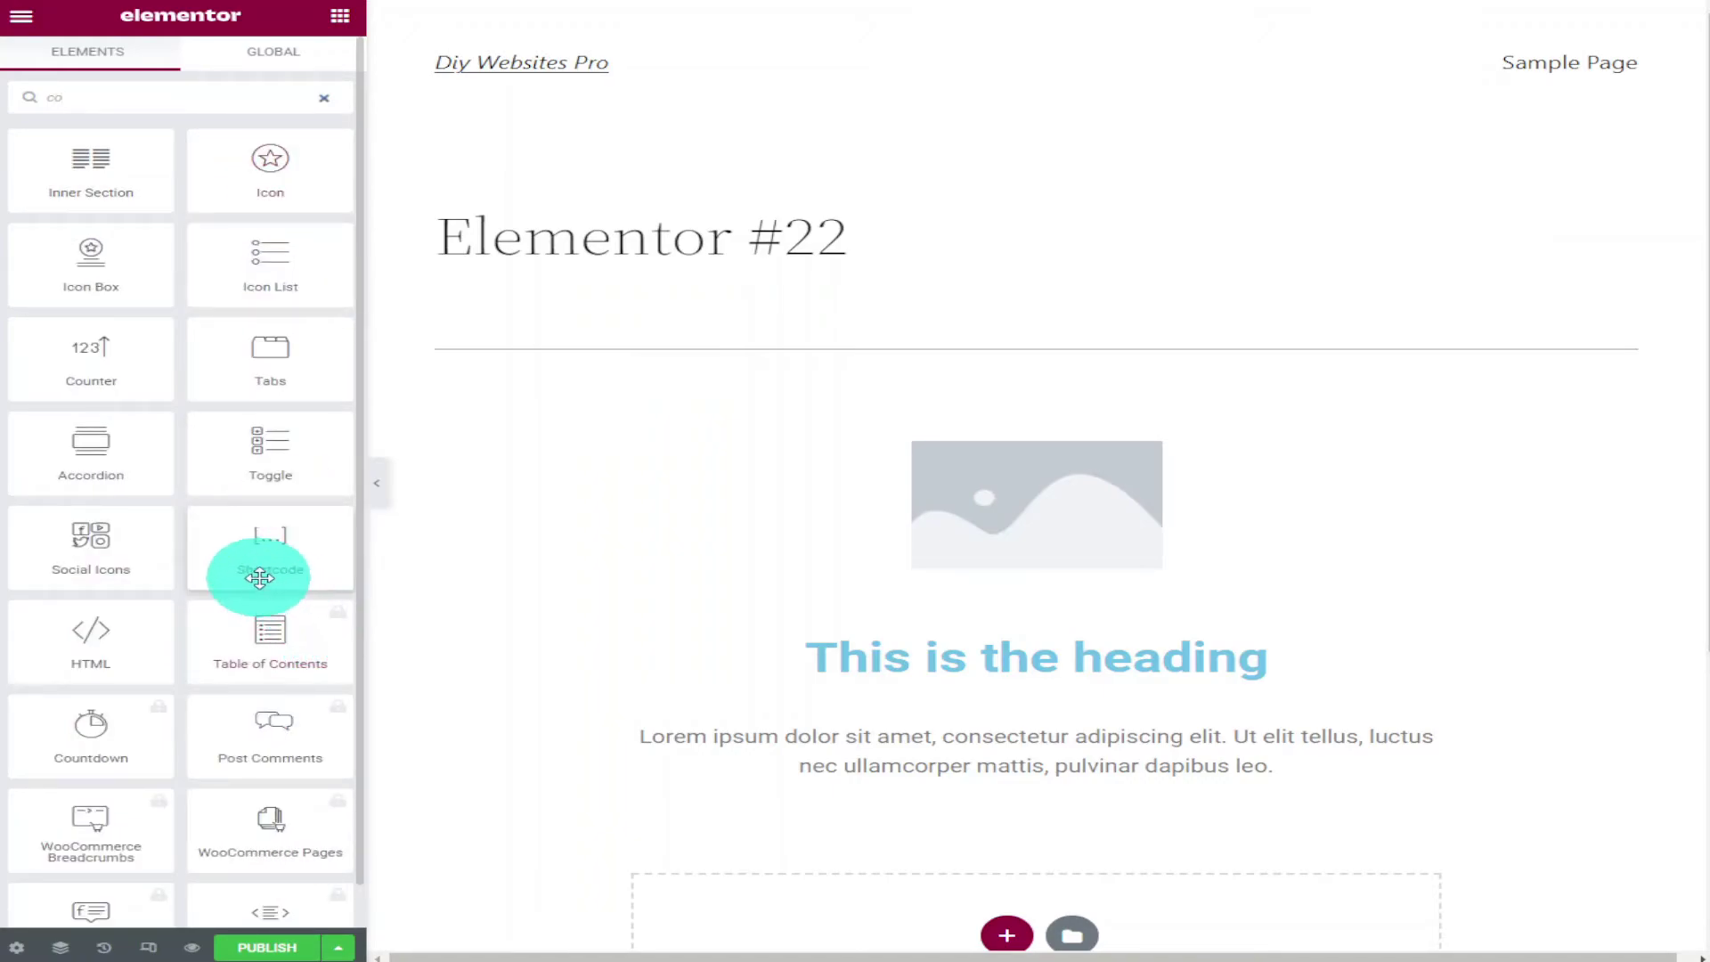
{"action": "left_click_drag", "start_coordinate": [267, 570], "coordinate": [988, 458]}
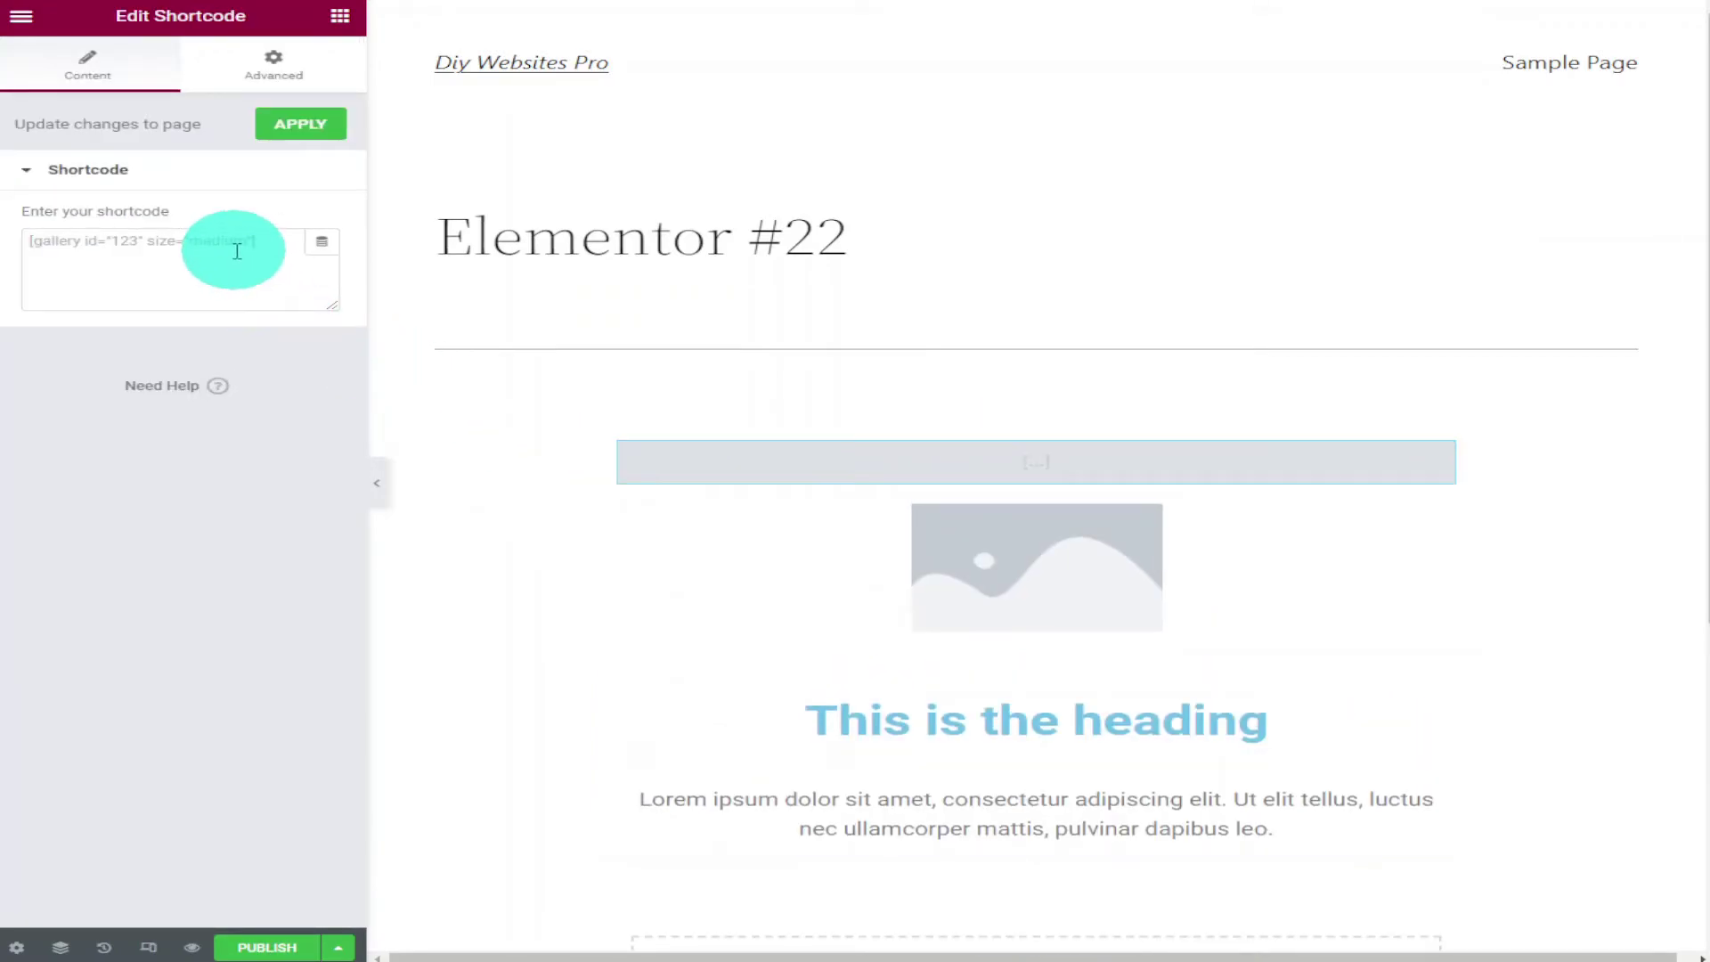
{"action": "left_click", "coordinate": [237, 252]}
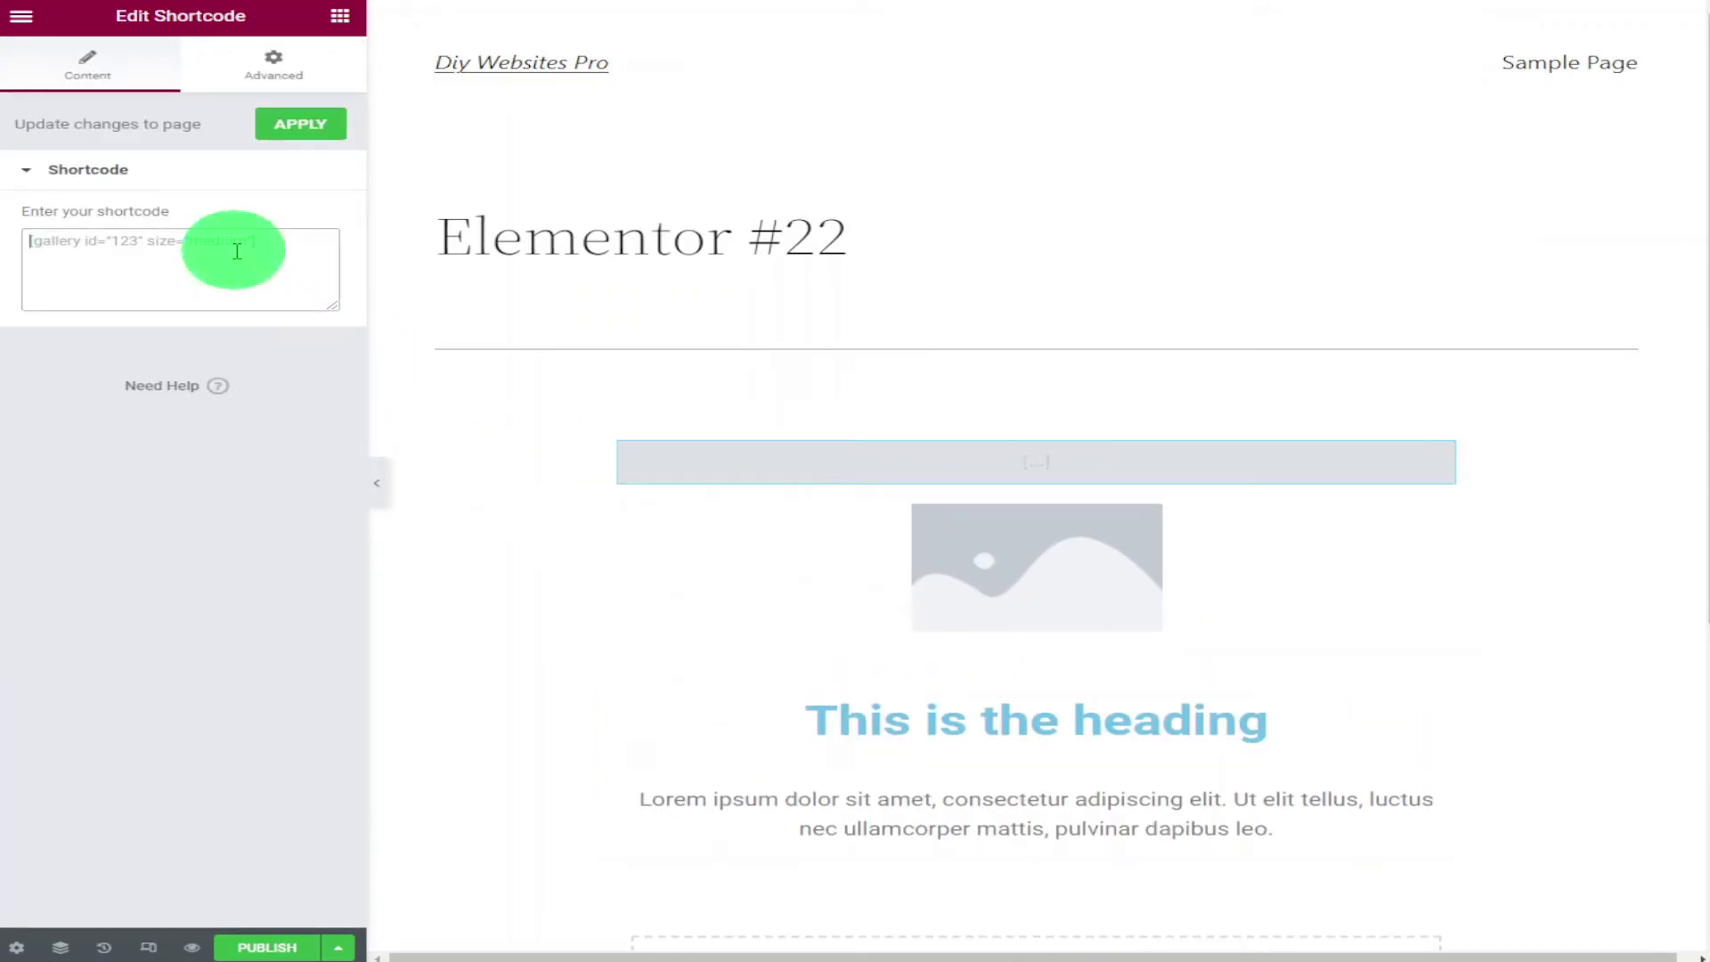
{"action": "right_click", "coordinate": [237, 251]}
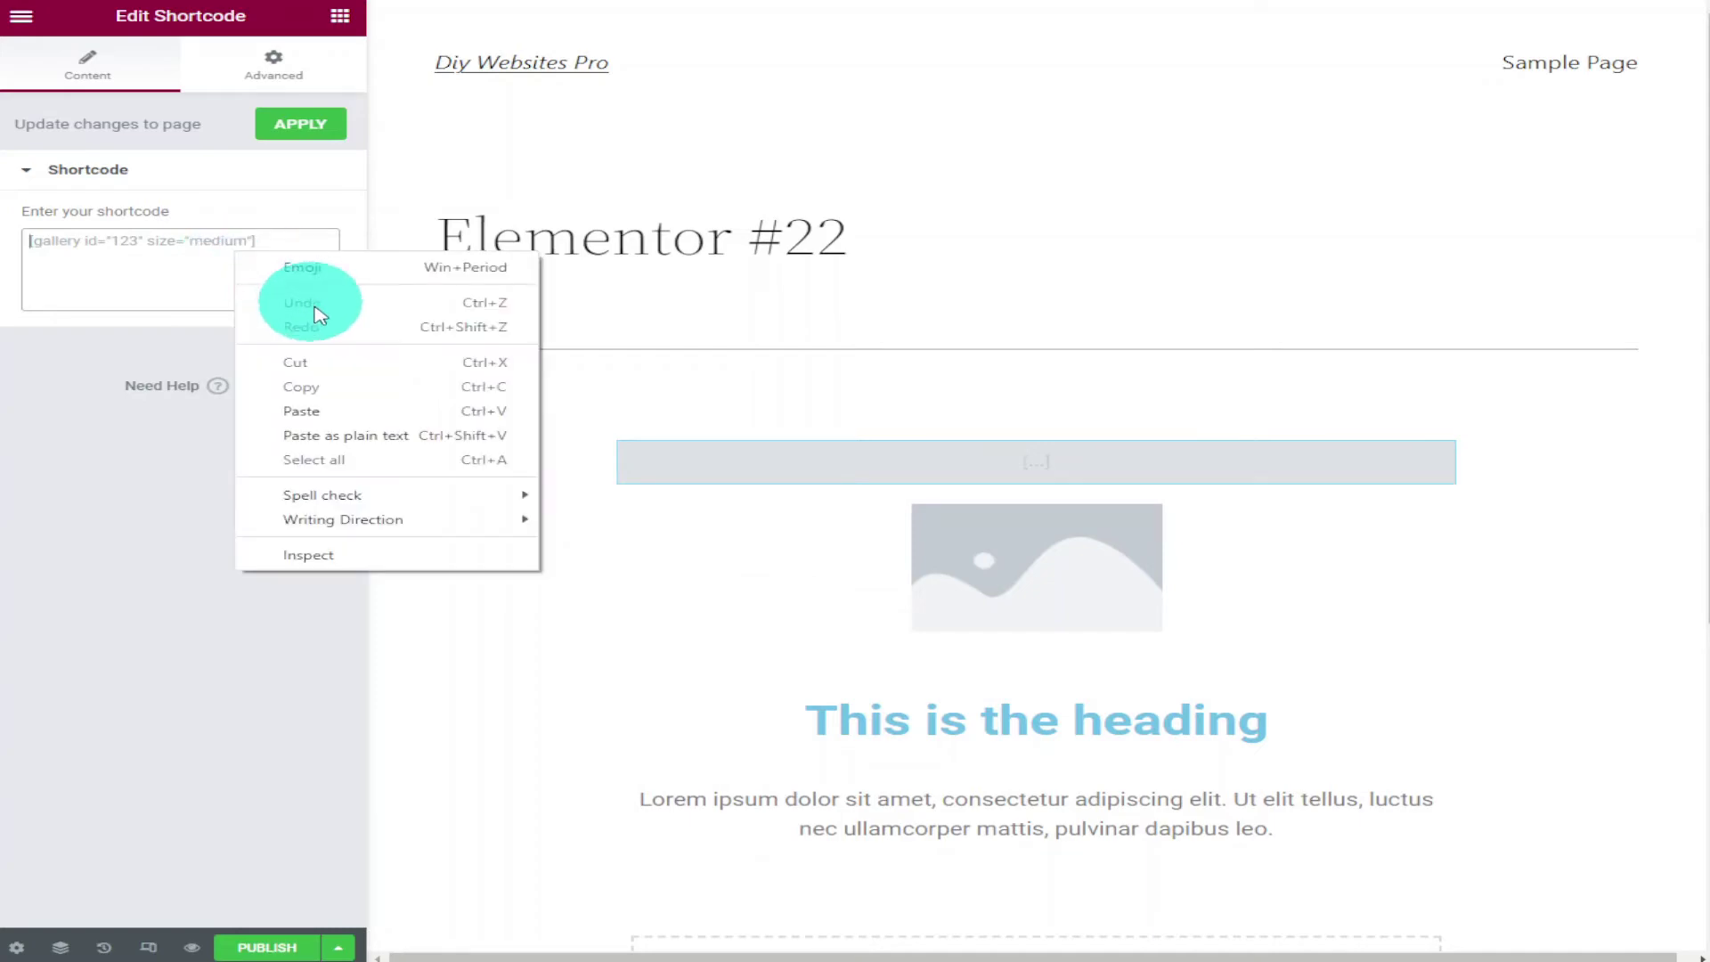
{"action": "left_click", "coordinate": [356, 407]}
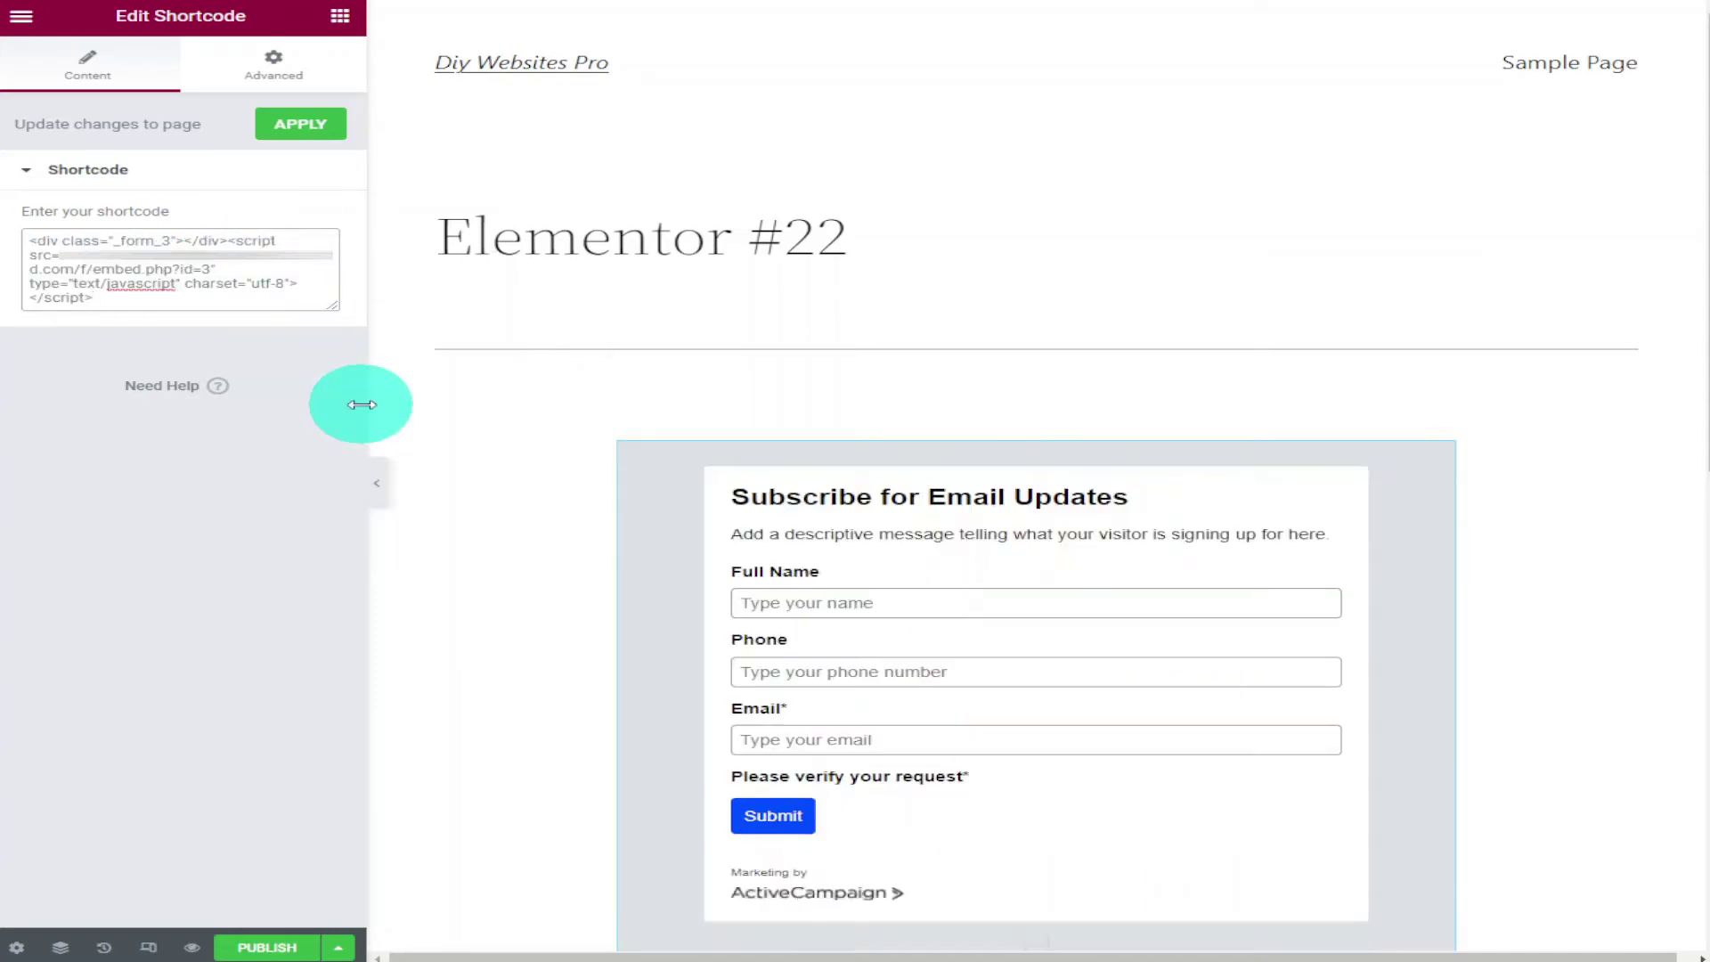
{"action": "left_click", "coordinate": [279, 946]}
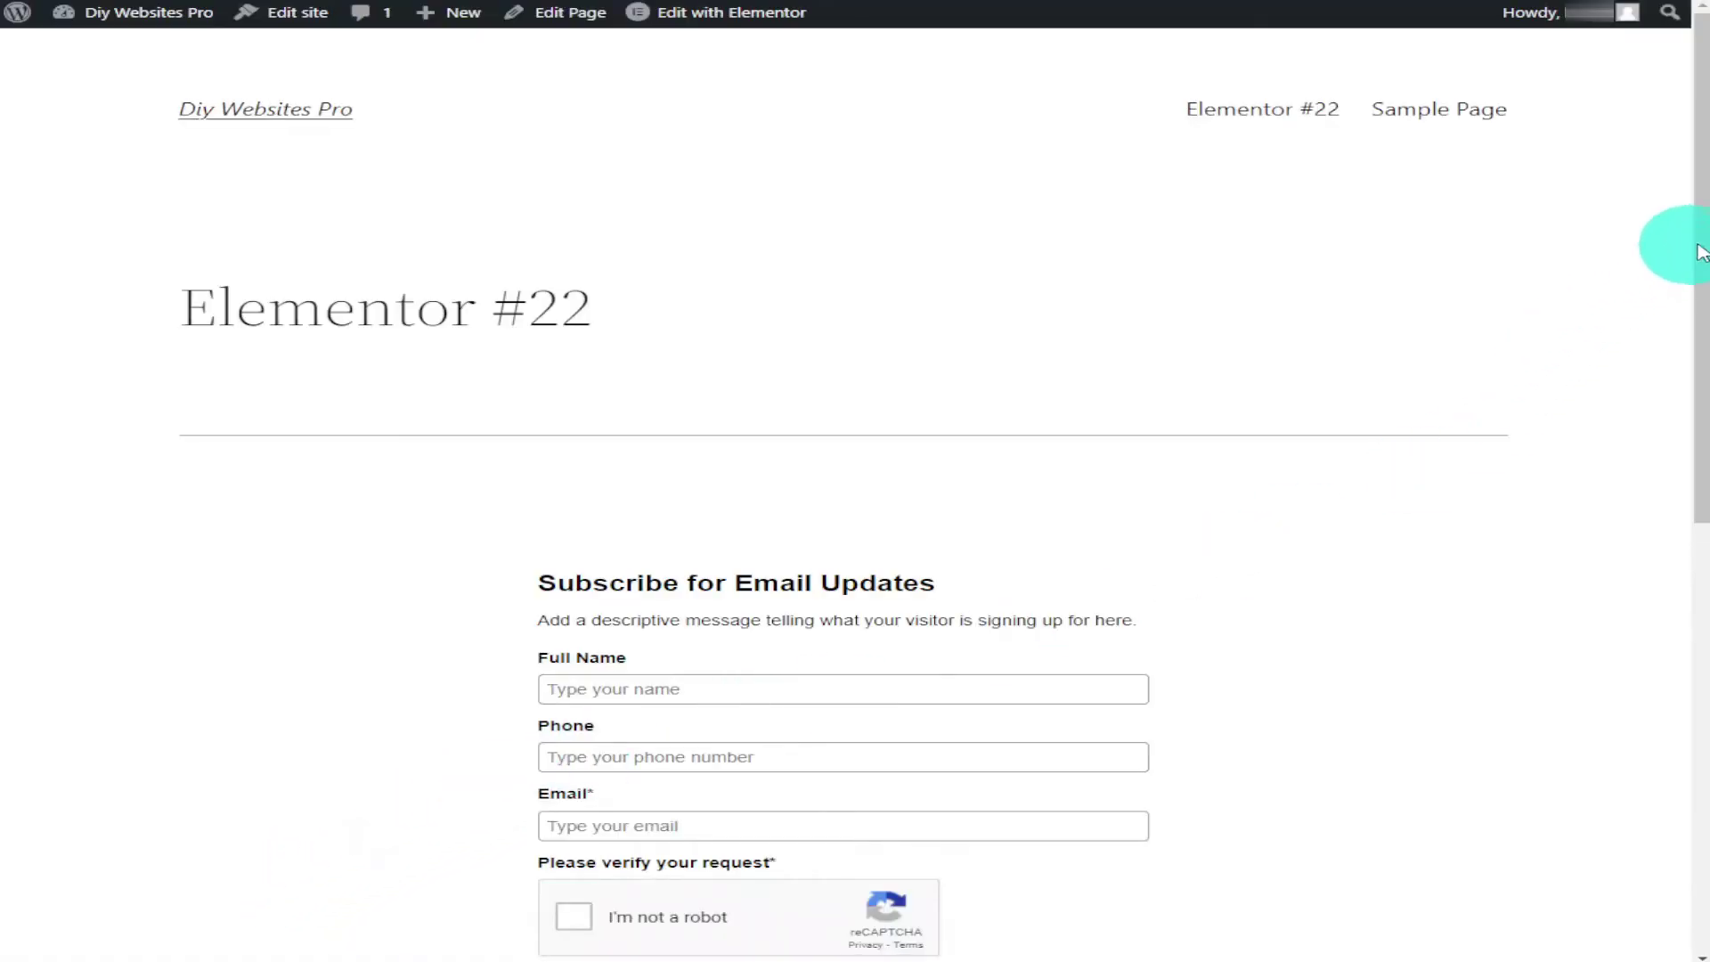
Step: Scroll the live Elementor #22 page to check the form's fields and reCAPTCHA
{"action": "left_click_drag", "start_coordinate": [1697, 236], "coordinate": [1683, 463]}
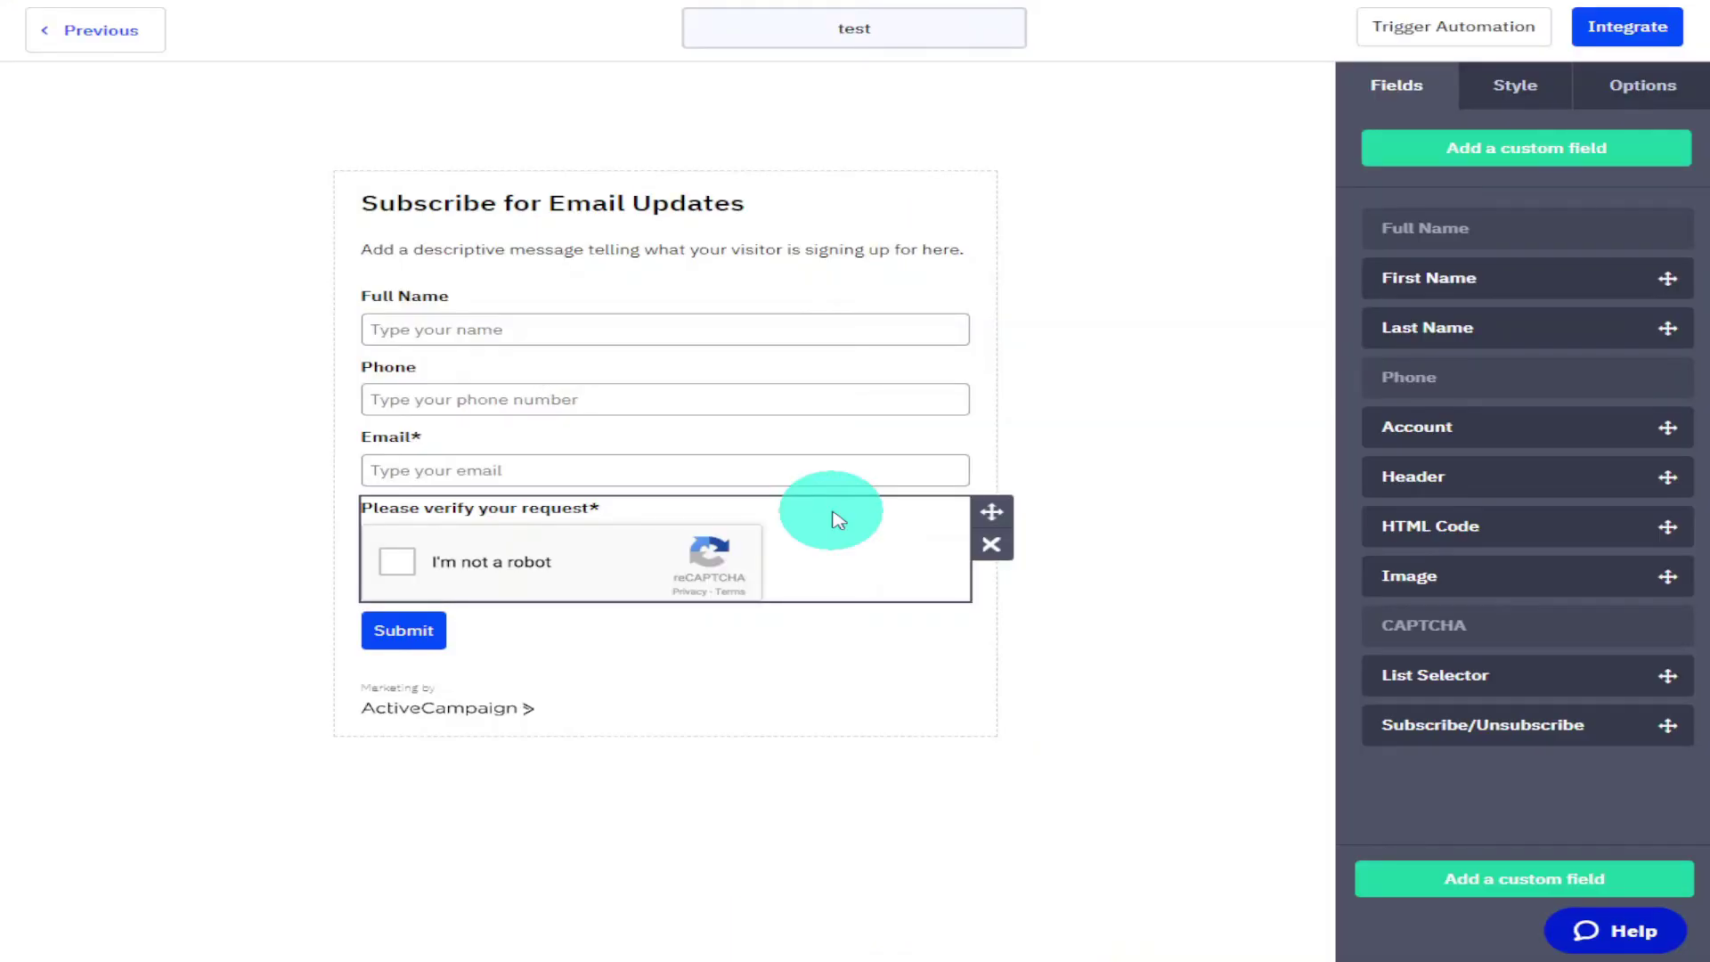
Step: Change the form description text to "Add yourdetails here."
{"action": "left_click", "coordinate": [684, 253]}
{"action": "triple_click", "coordinate": [685, 254]}
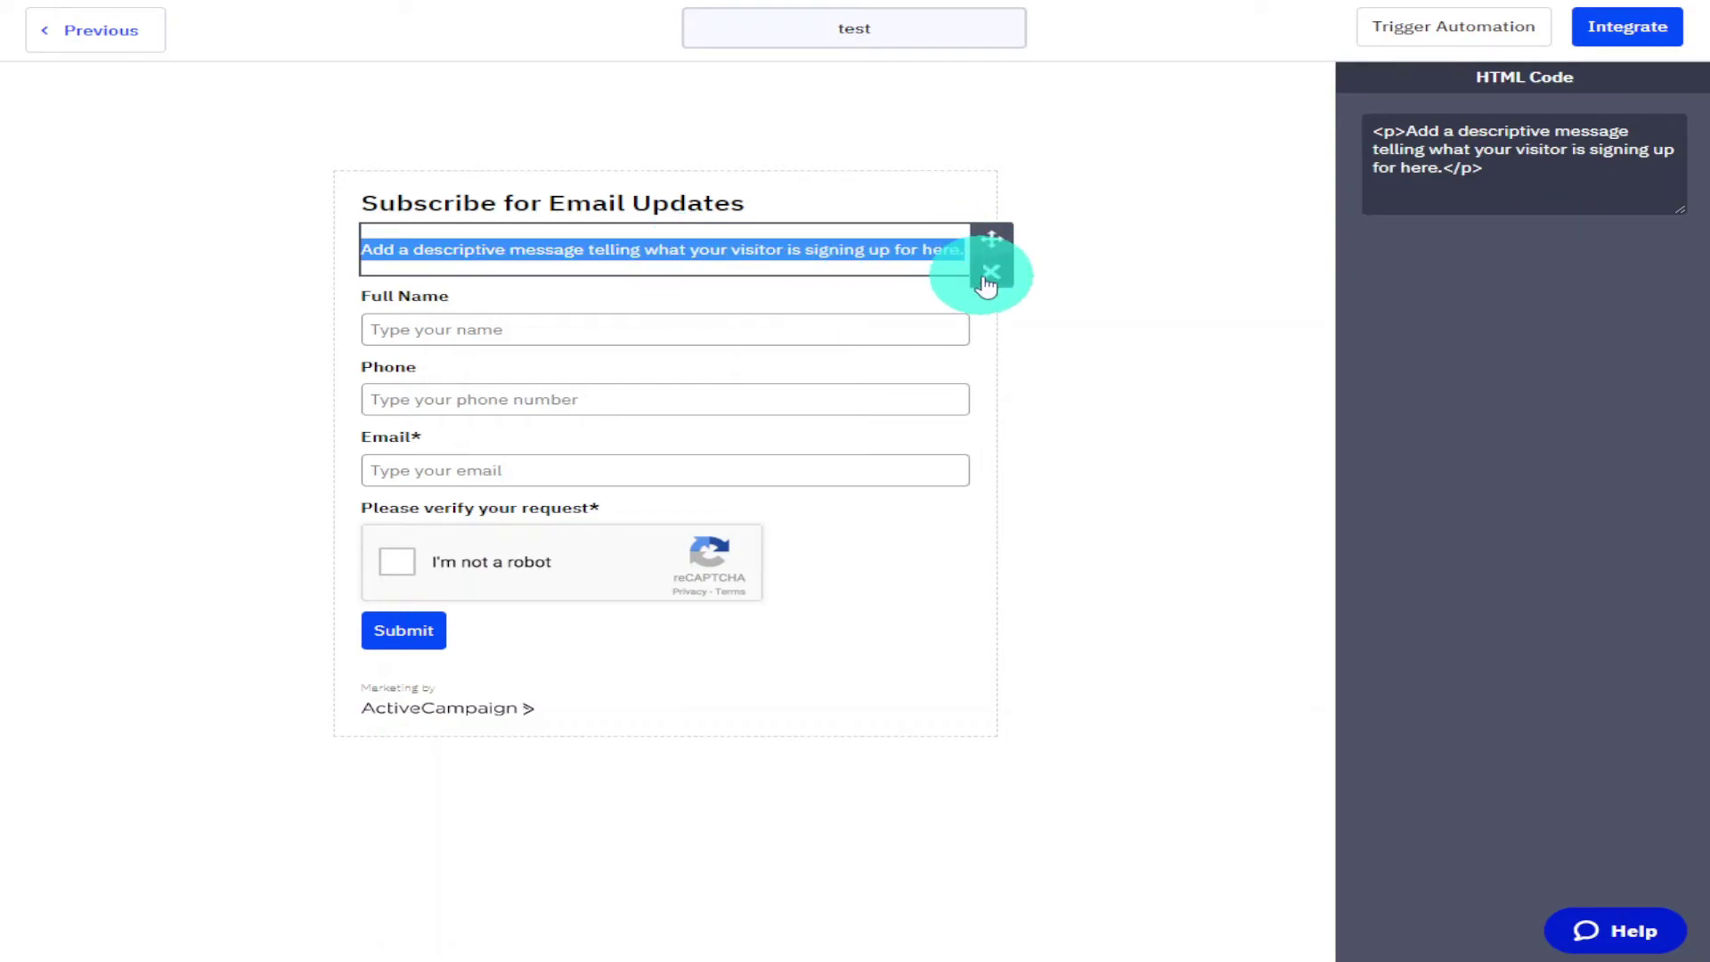
{"action": "left_click", "coordinate": [825, 267]}
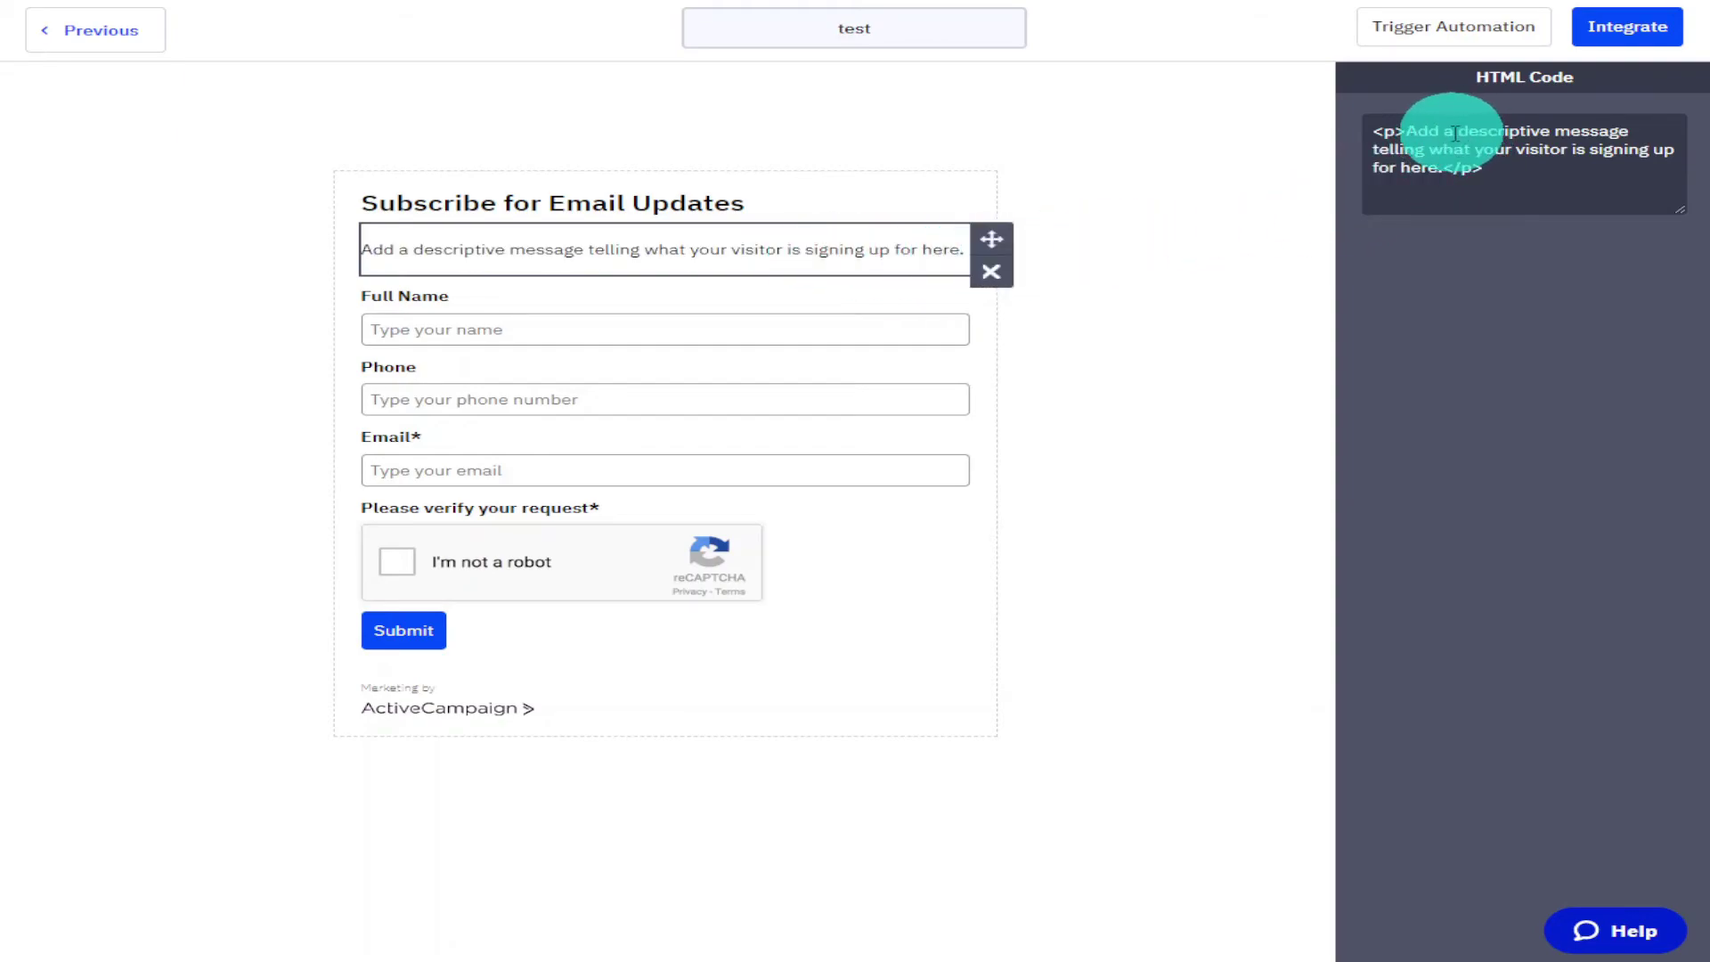
{"action": "left_click_drag", "start_coordinate": [1441, 142], "coordinate": [1405, 169]}
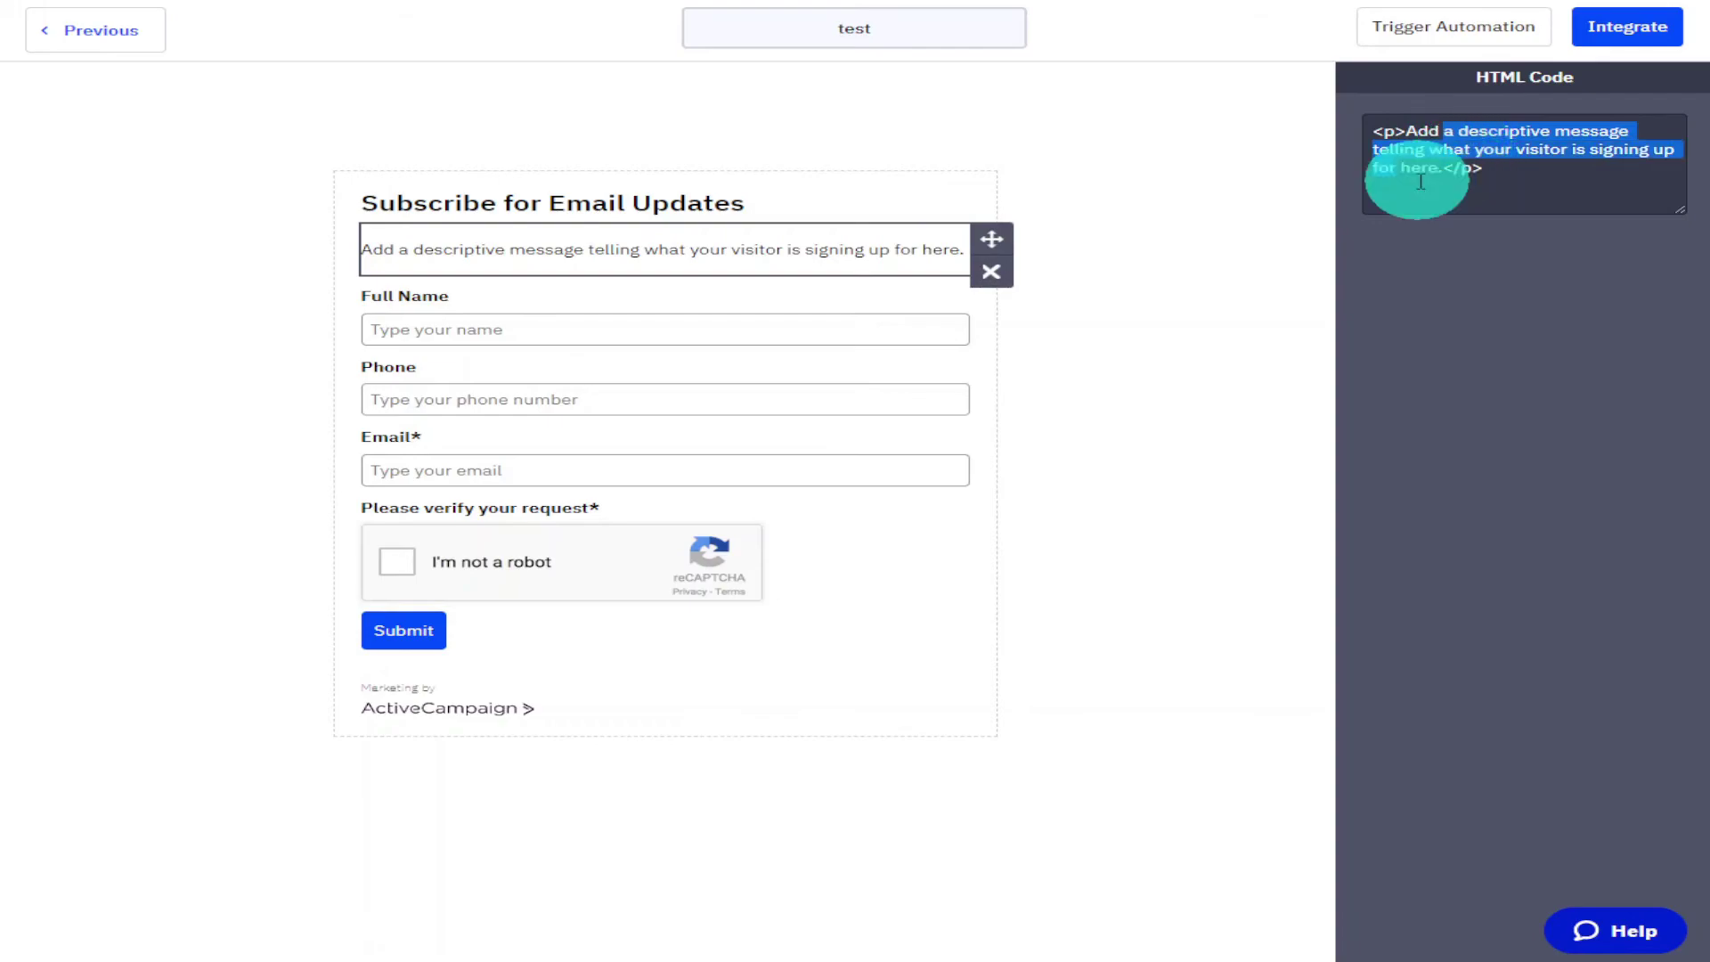
{"action": "type", "text": "your"}
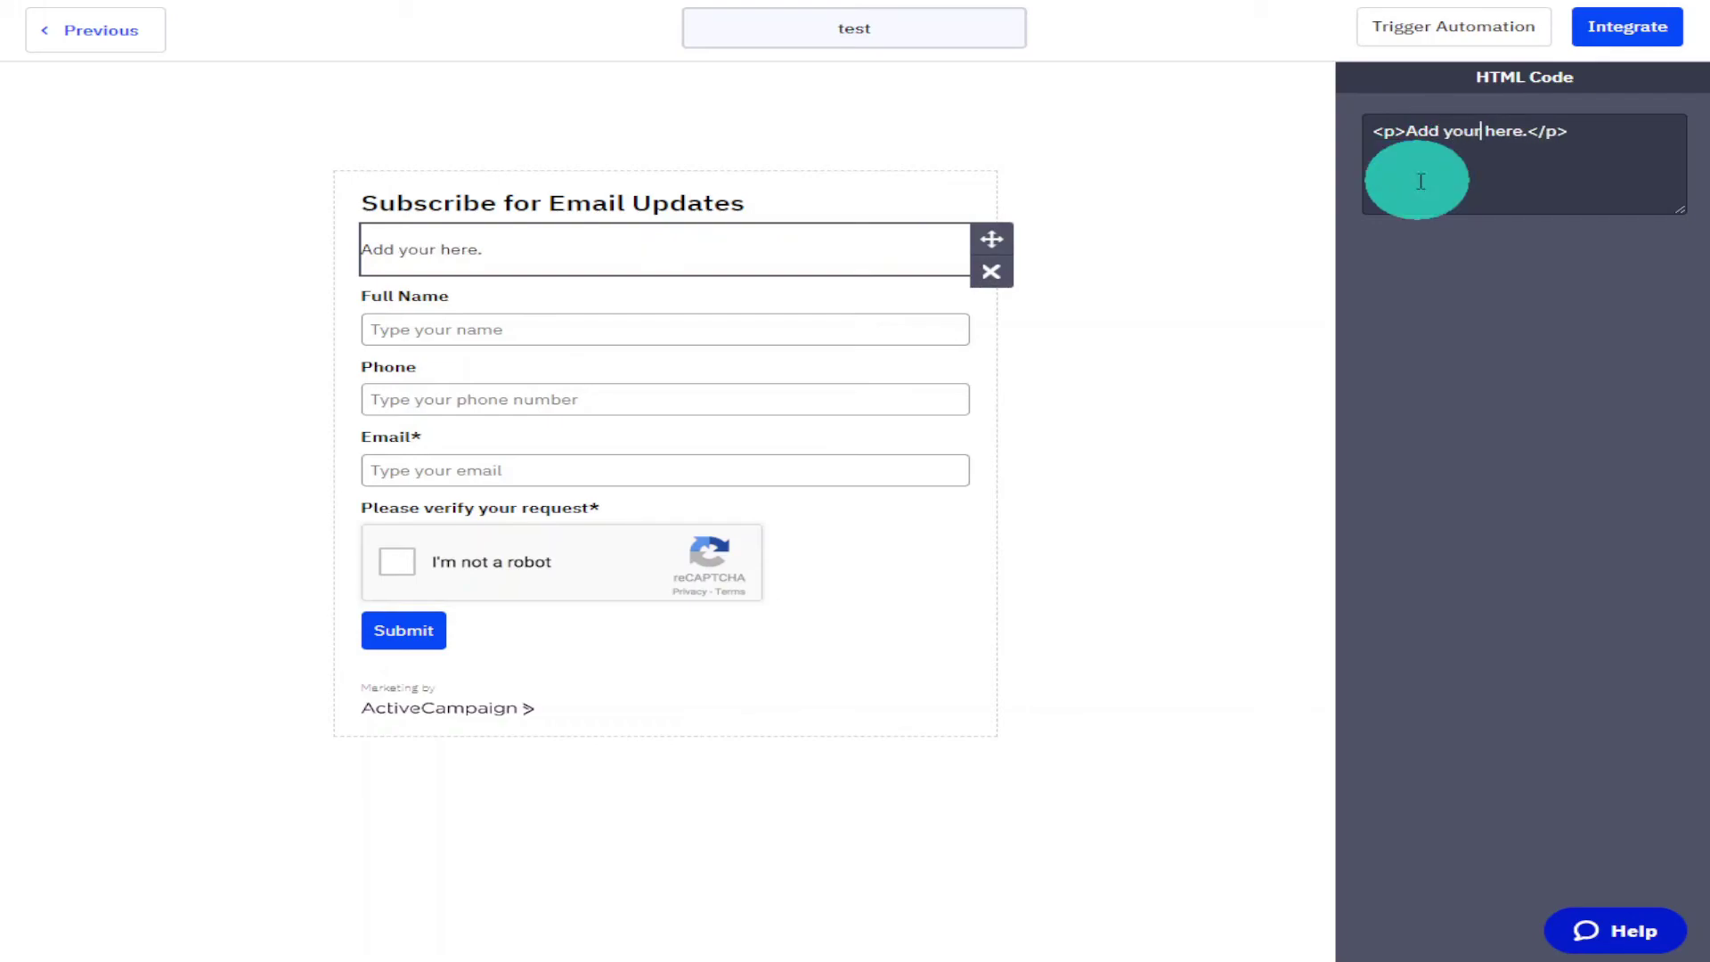
{"action": "type", "text": "details h"}
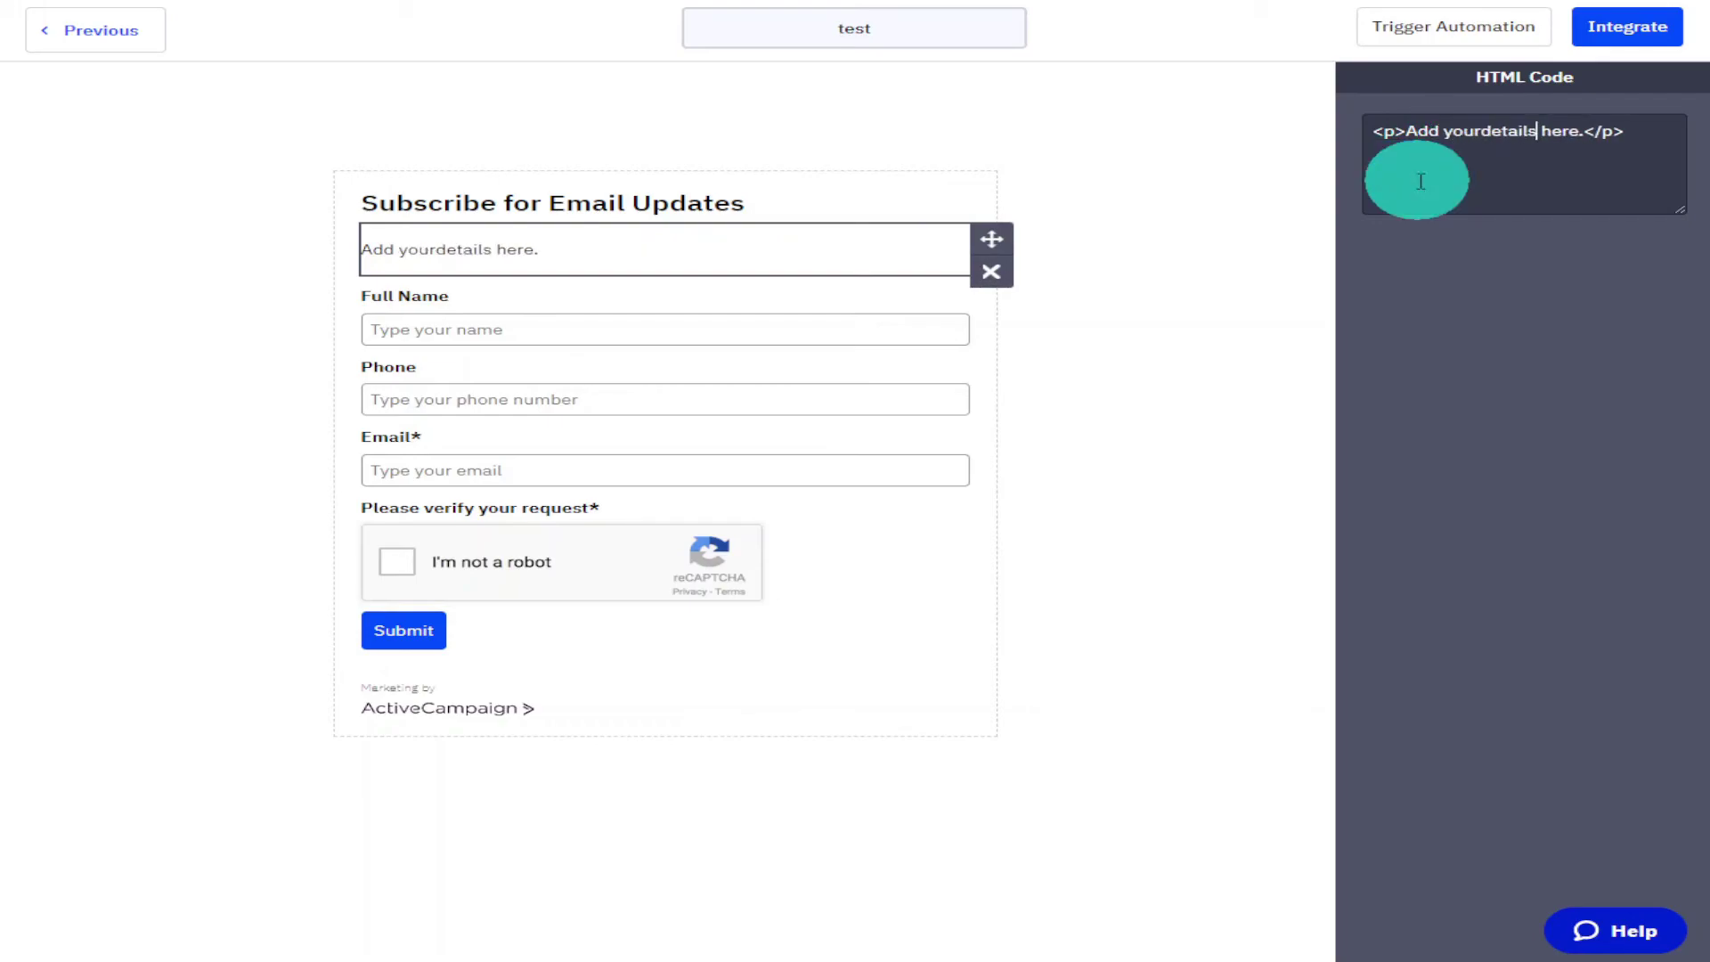
{"action": "key", "text": "BackSpace"}
{"action": "key", "text": "BackSpace"}
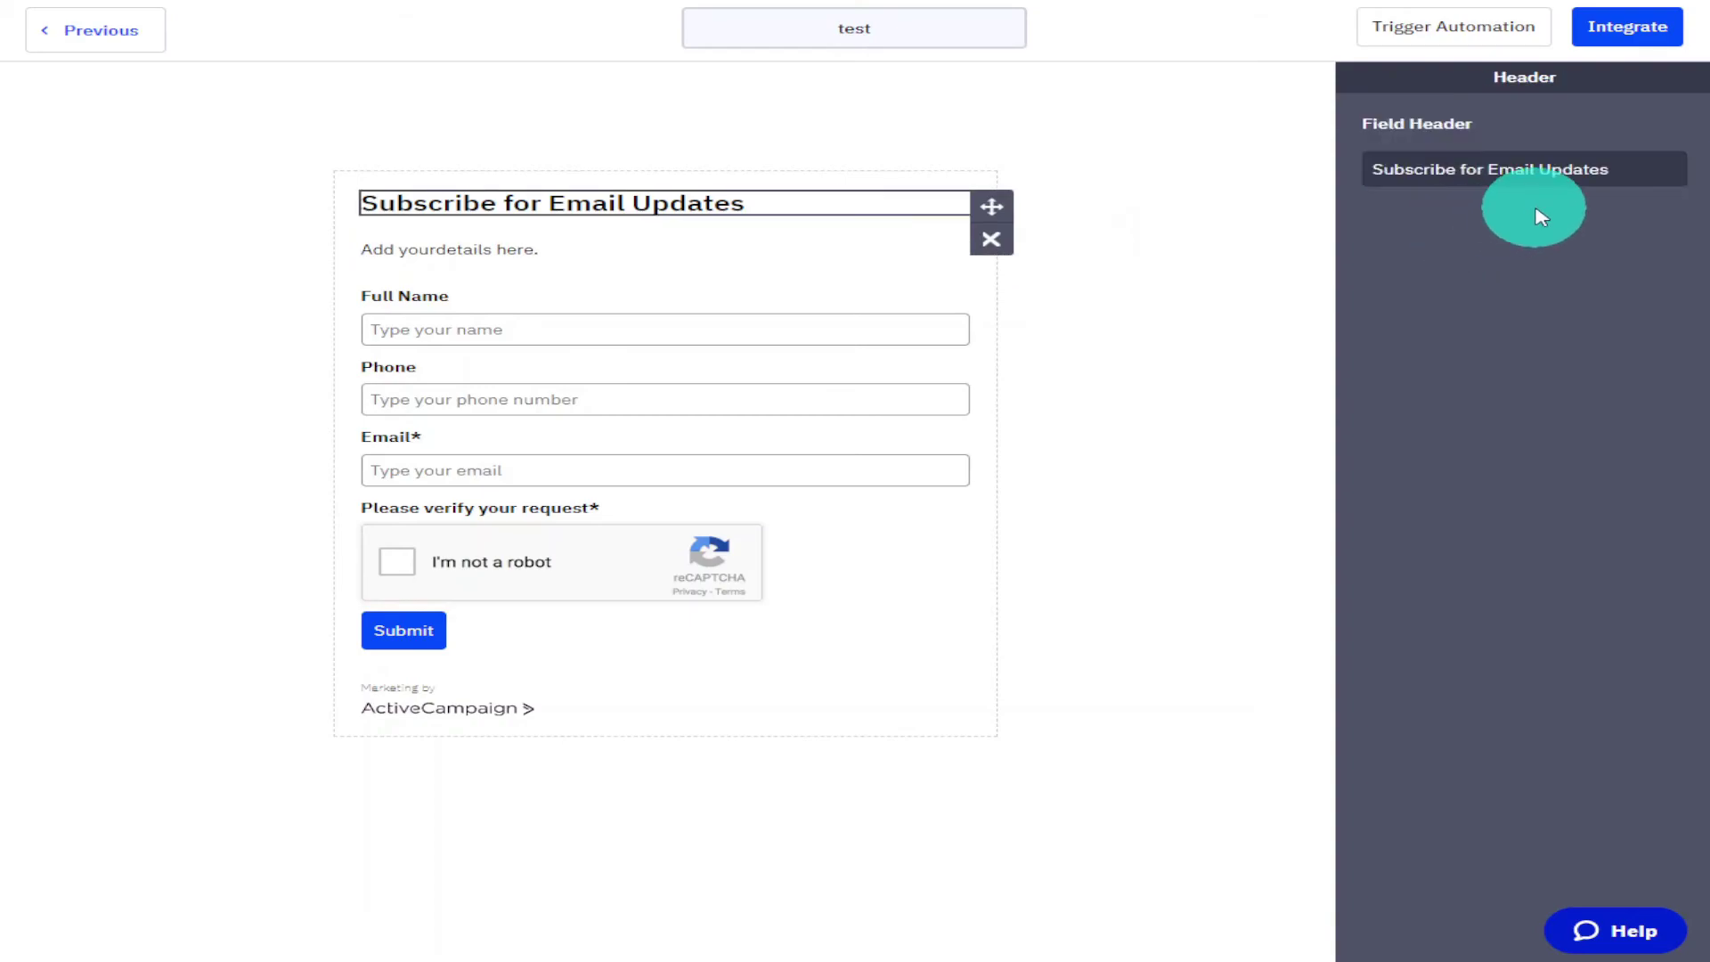
Step: Change the form header to "Subscribe for news updates"
{"action": "double_click", "coordinate": [1592, 178]}
{"action": "key", "text": "BackSpace"}
{"action": "key", "text": "BackSpace"}
{"action": "key", "text": "BackSpace"}
{"action": "key", "text": "BackSpace"}
{"action": "key", "text": "BackSpace"}
{"action": "key", "text": "BackSpace"}
{"action": "key", "text": "BackSpace"}
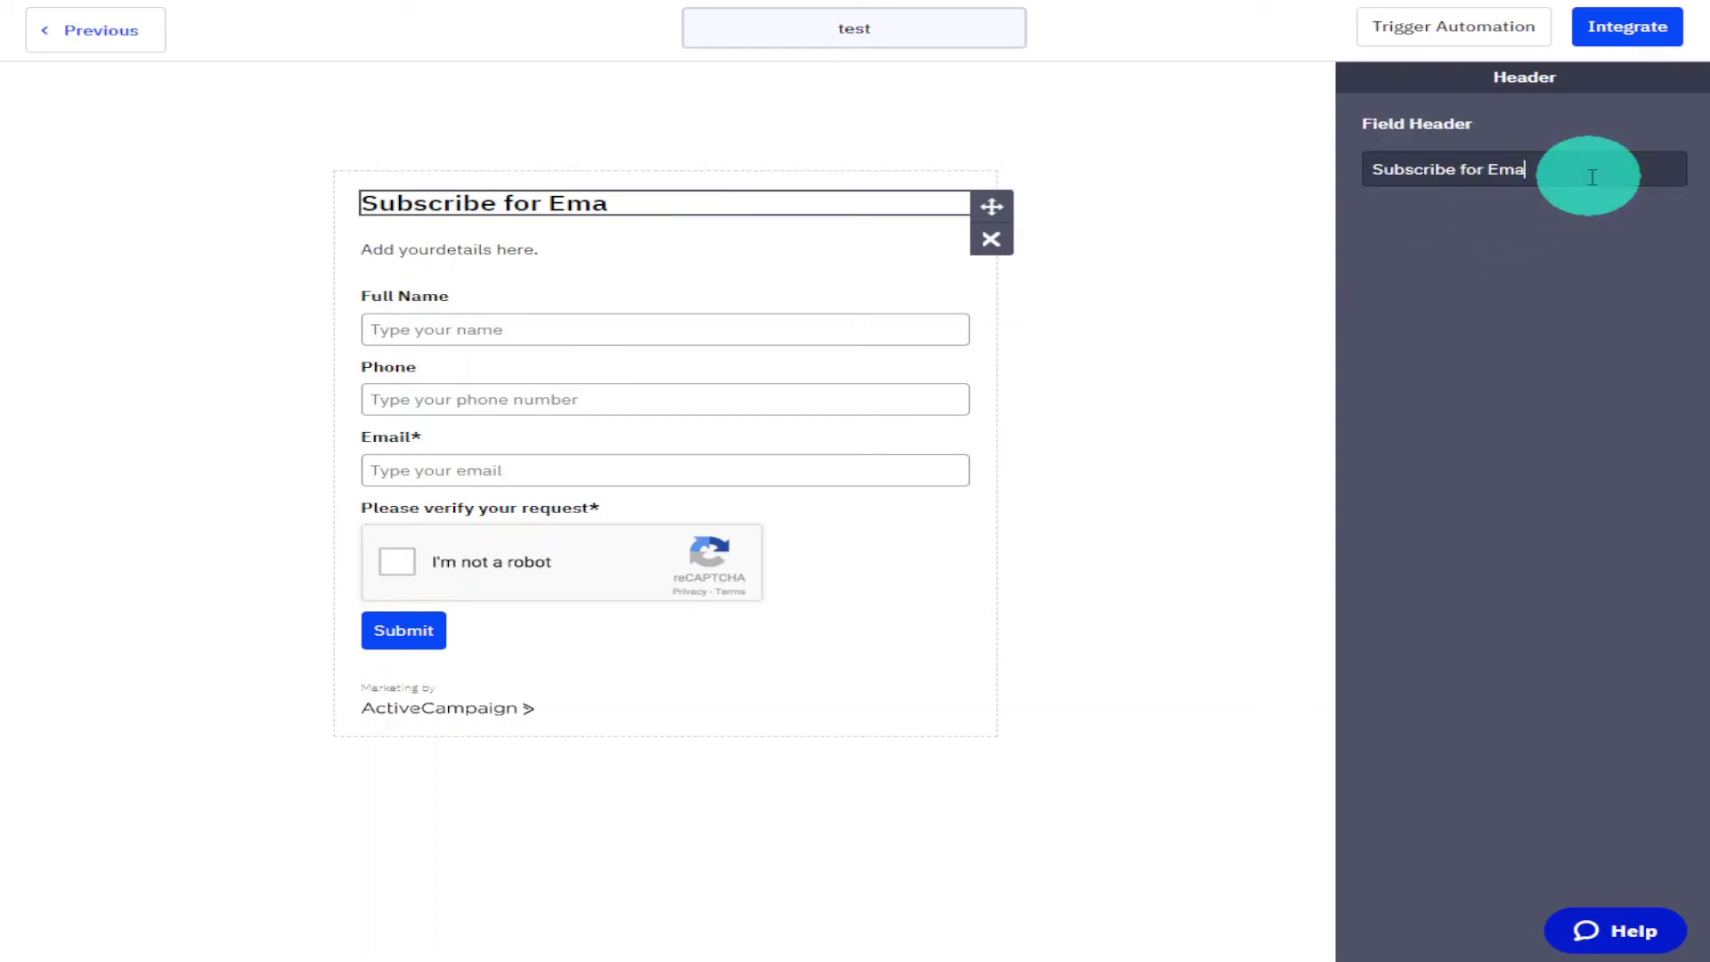
{"action": "type", "text": "news updates"}
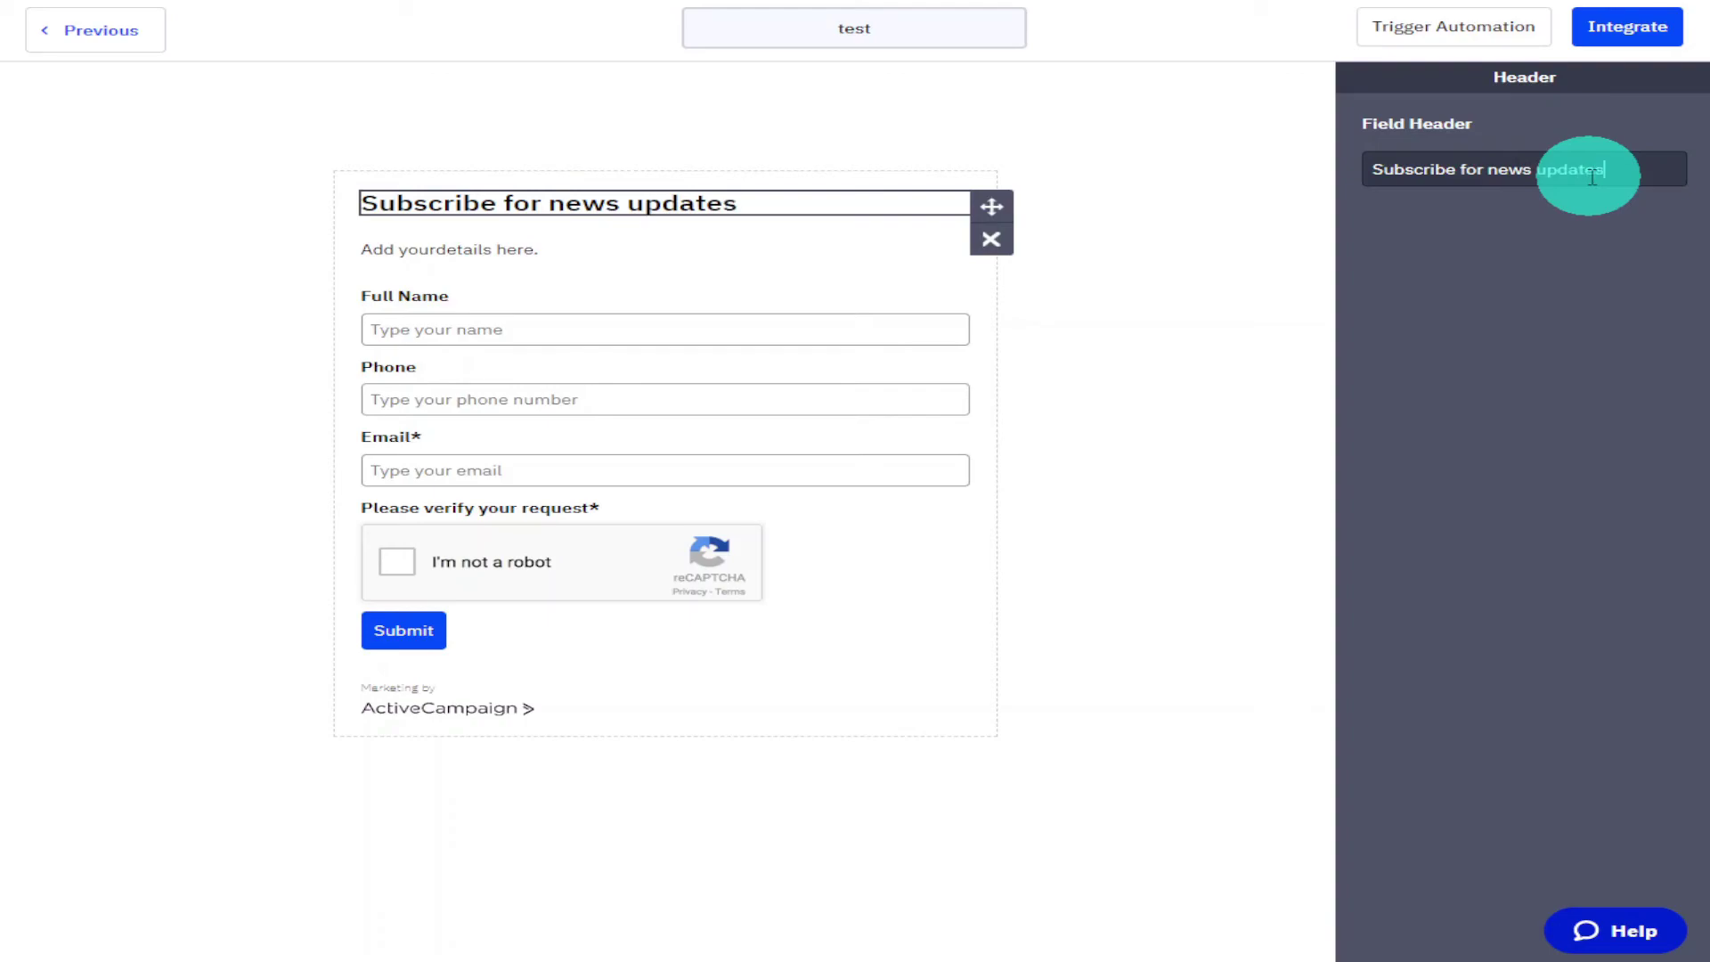
{"action": "left_click", "coordinate": [1222, 46]}
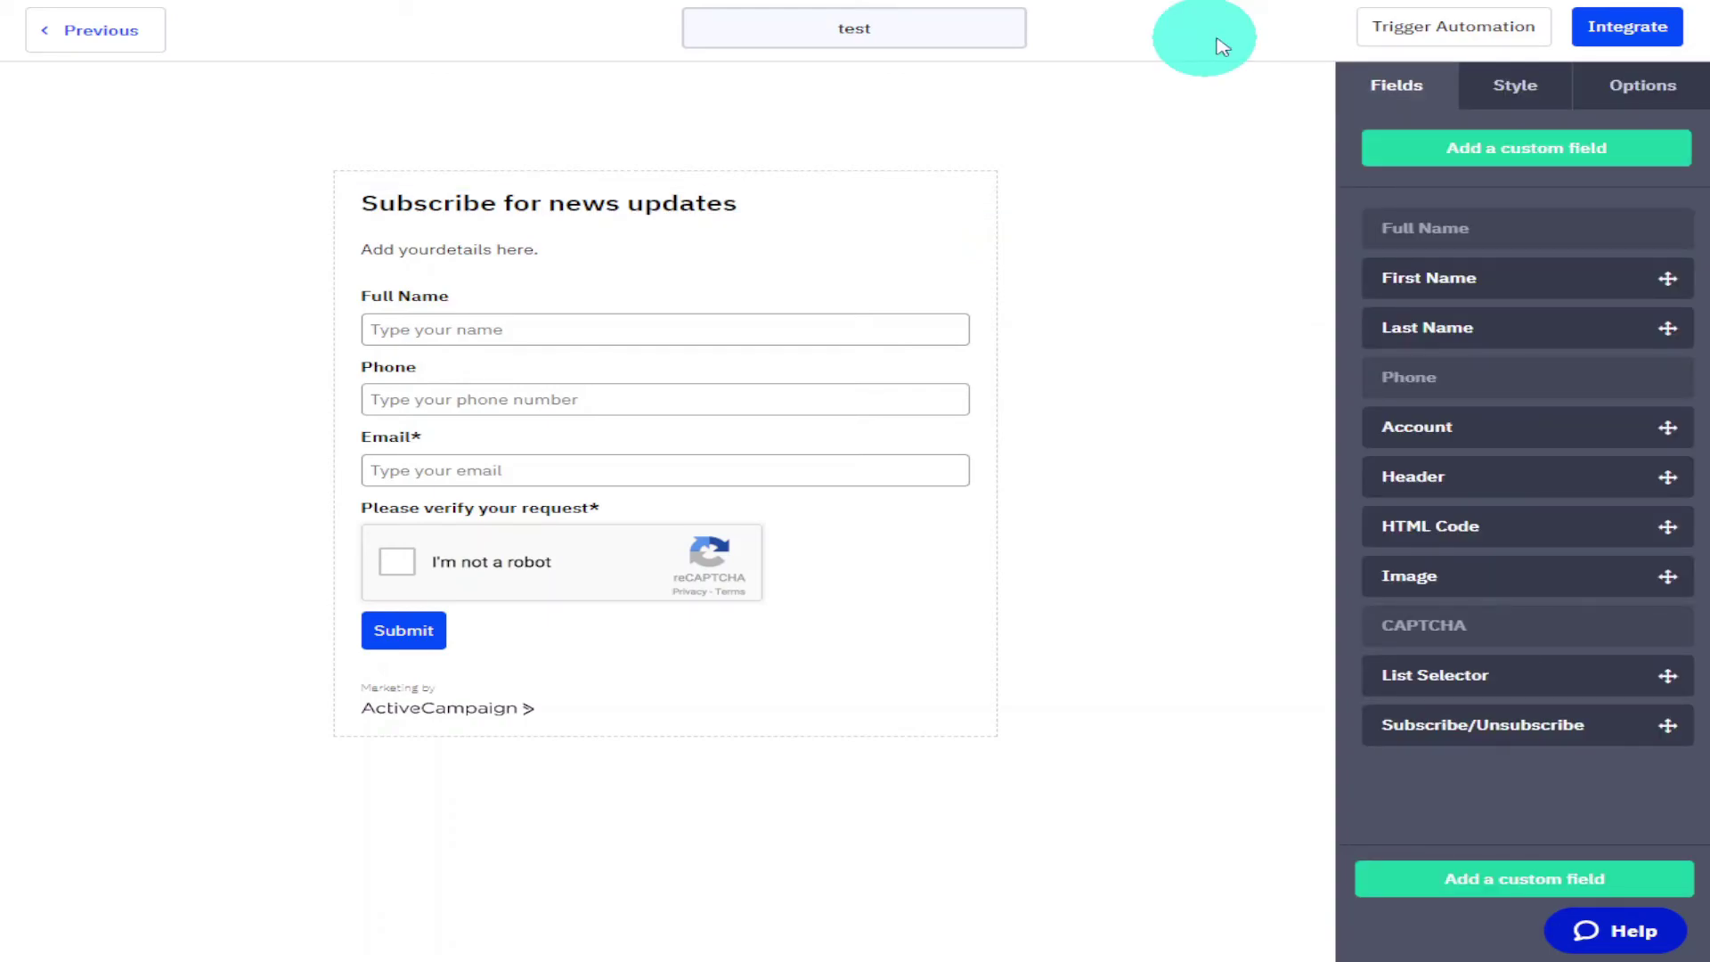
Step: Create an automation triggered when a contact submits form test
{"action": "left_click", "coordinate": [1467, 53]}
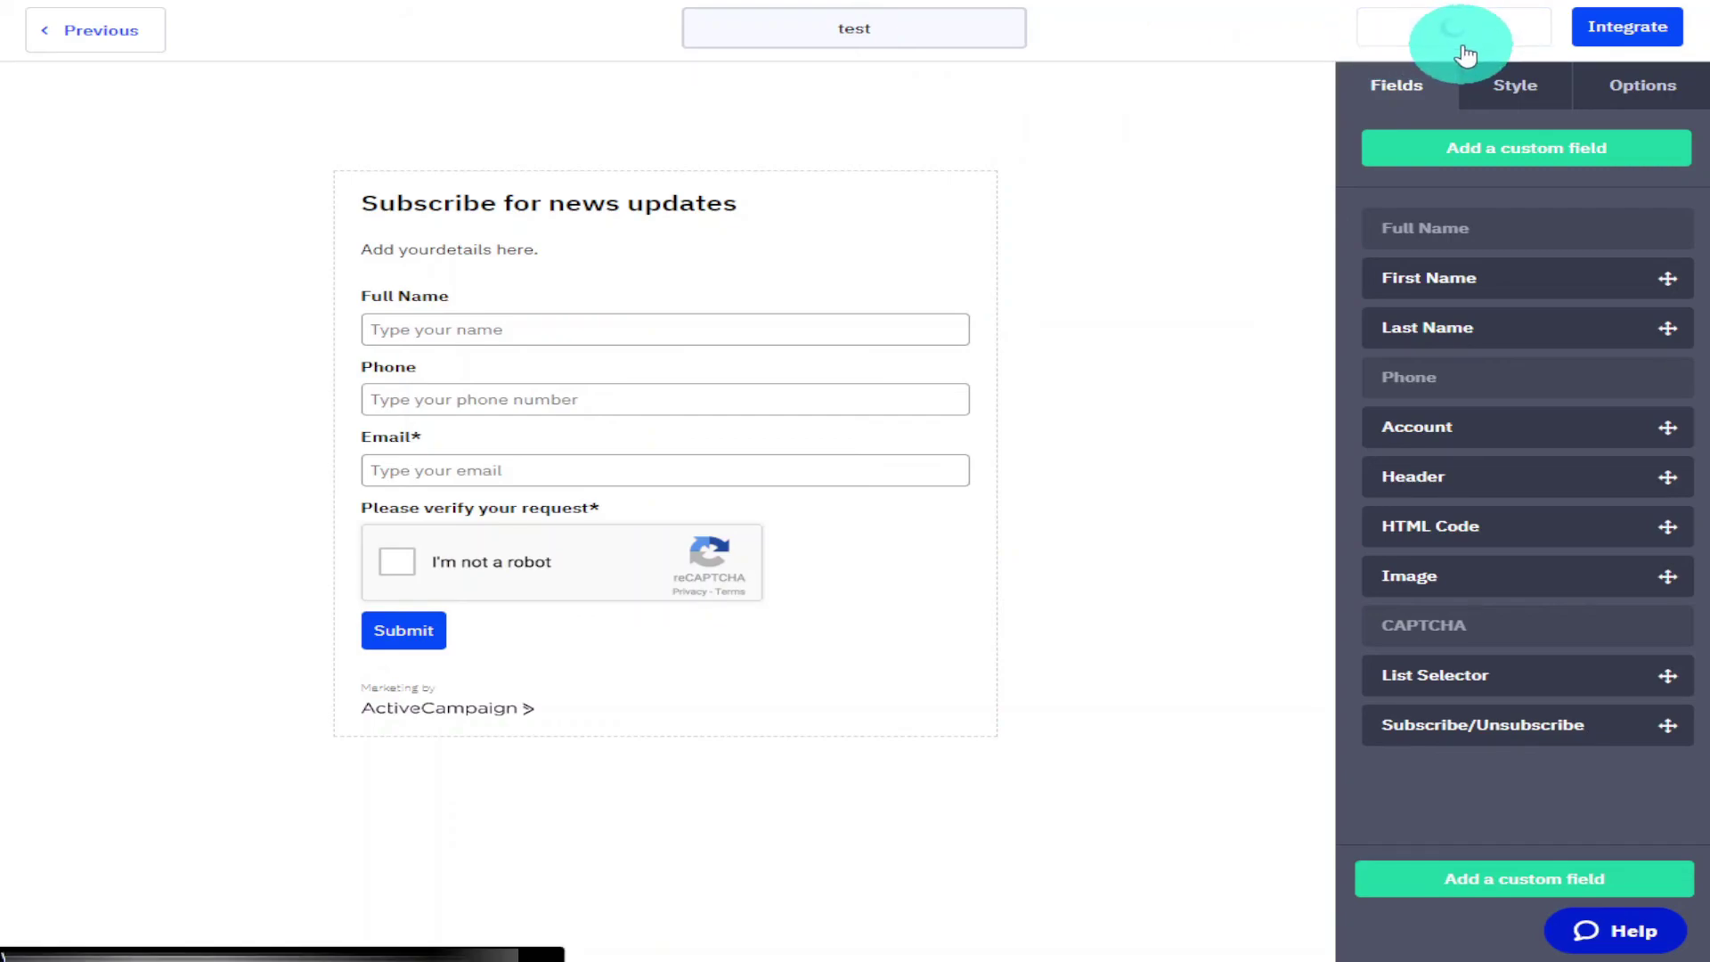